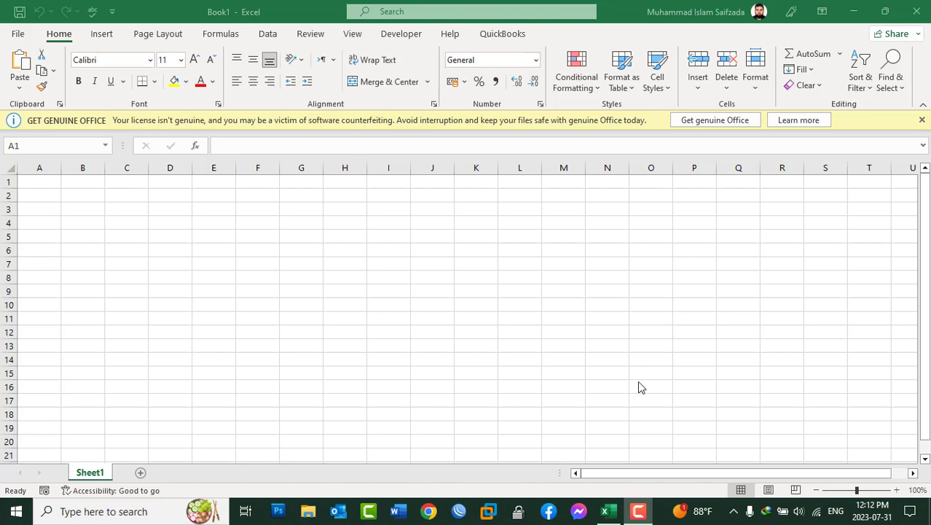
Open the More Rules highlight dialog from Conditional Formatting, then cancel it without creating a rule.
left_click(612, 513)
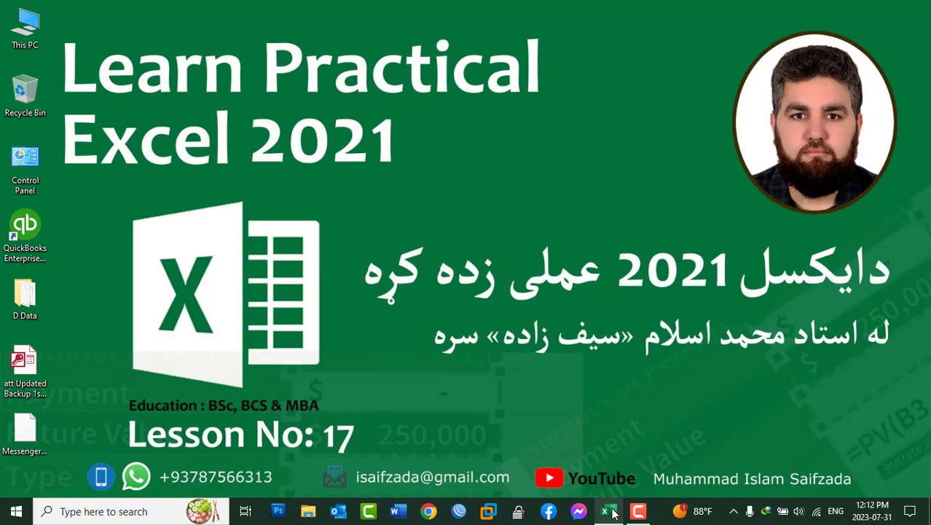
left_click(612, 513)
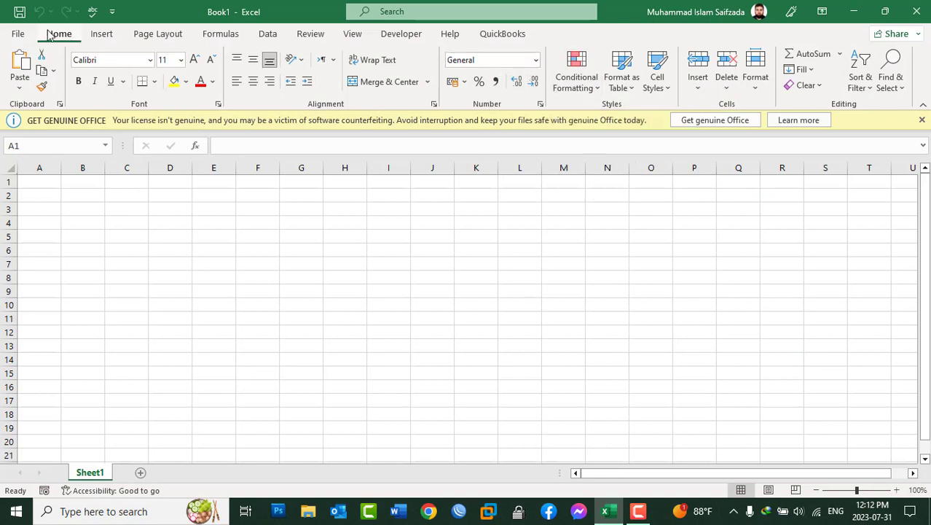
left_click(567, 85)
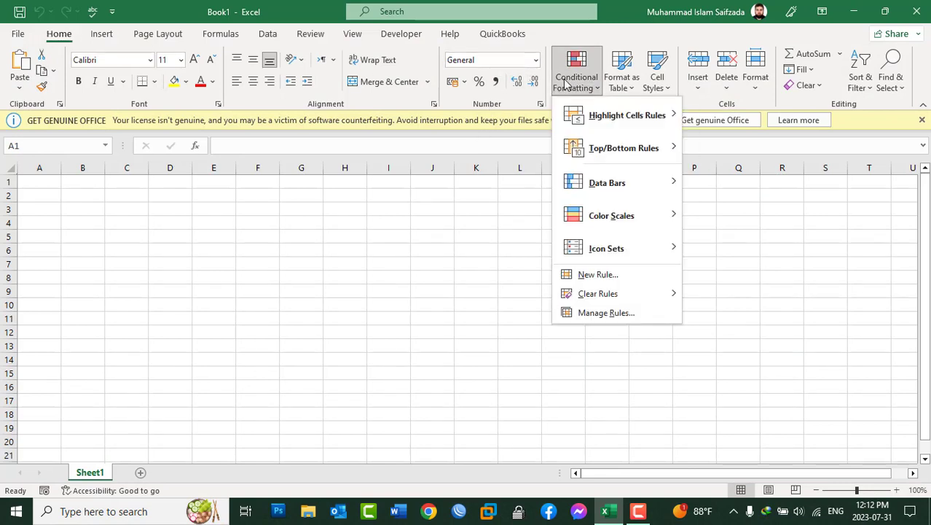
mouse_move(616, 118)
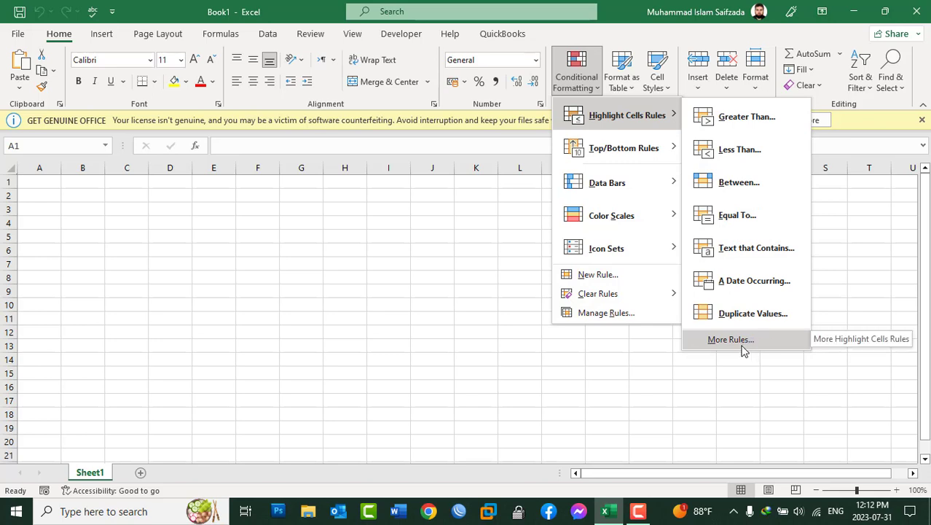
left_click(742, 348)
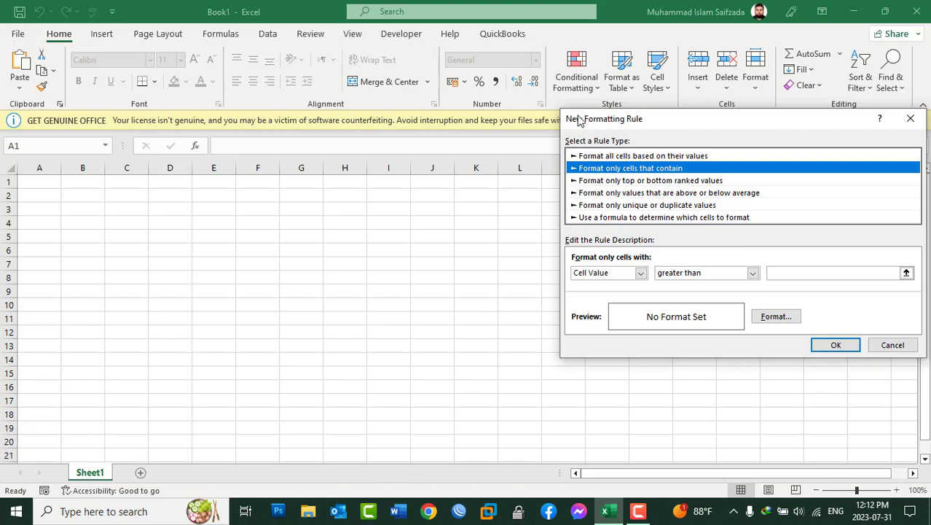
left_click(890, 345)
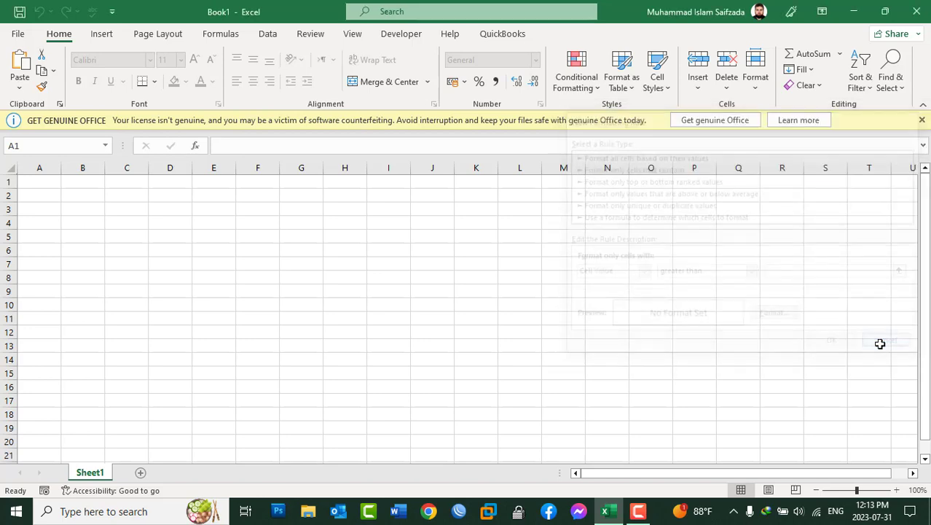
Open the Donation List workbook from the recent files and select the column D values.
left_click(19, 35)
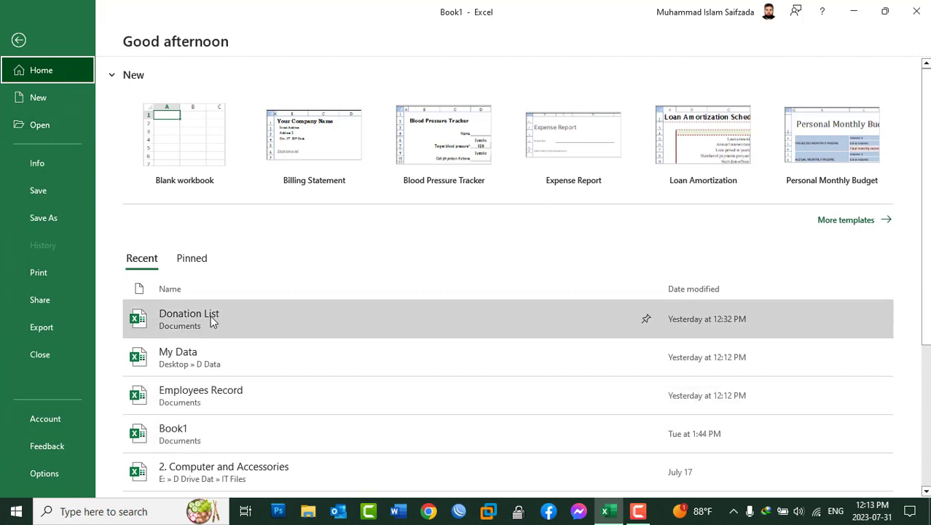
left_click(216, 319)
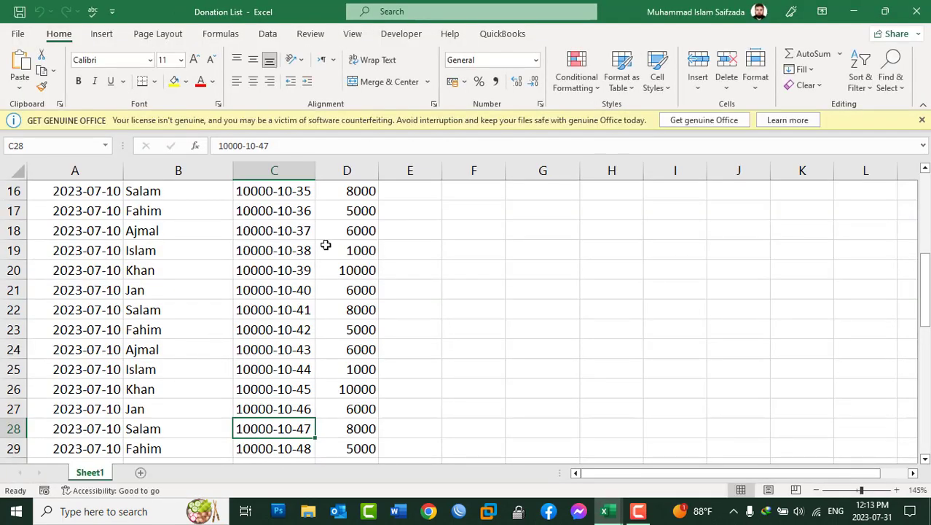
scroll(362, 270, "up", 5)
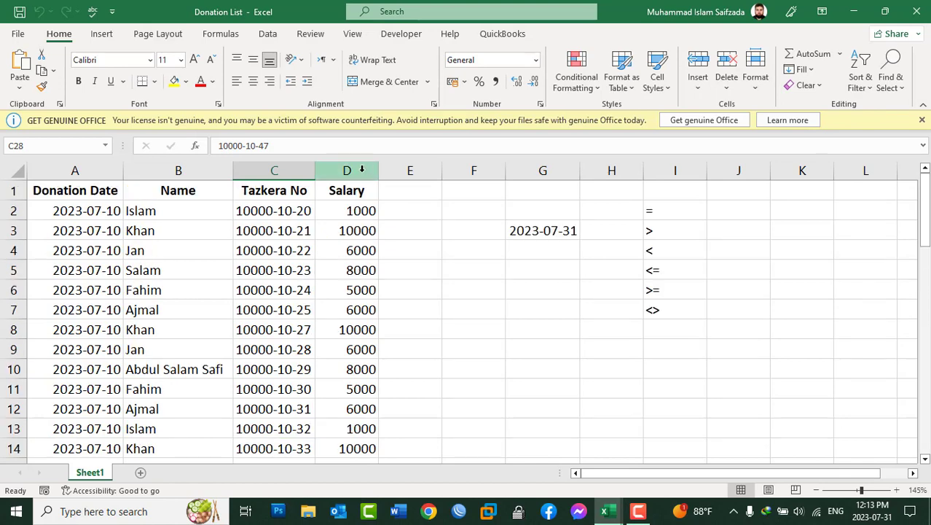
mouse_move(362, 209)
left_mouse_down()
mouse_move(441, 438)
mouse_move(351, 408)
mouse_move(345, 370)
left_mouse_up()
Change header D1 from Salary to 'Donation Amount', autofit column D, and select the amounts below.
scroll(358, 189, "up", 13)
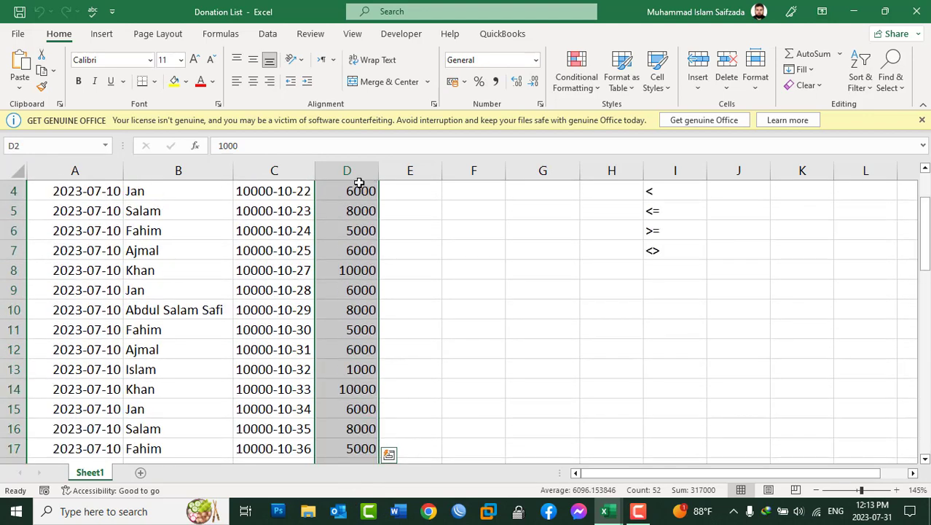
scroll(359, 183, "up", 1)
left_click(356, 190)
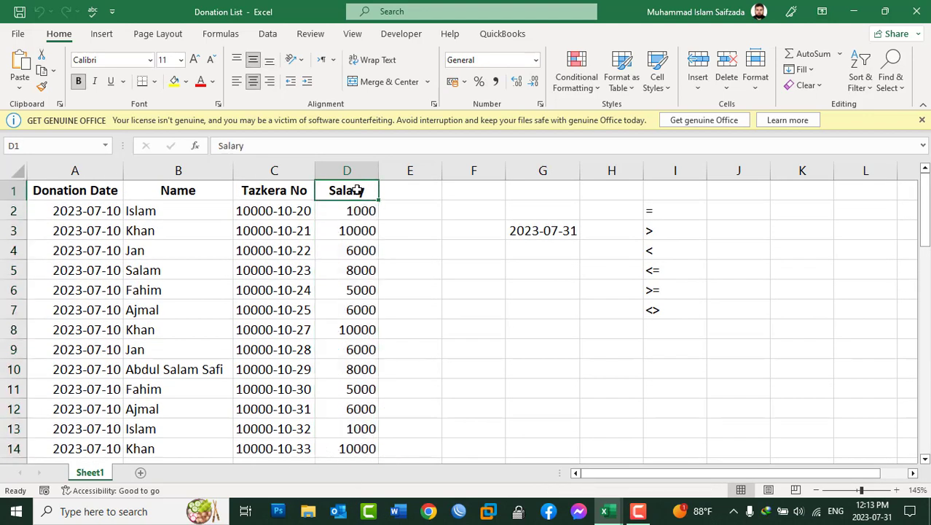
type("Donation")
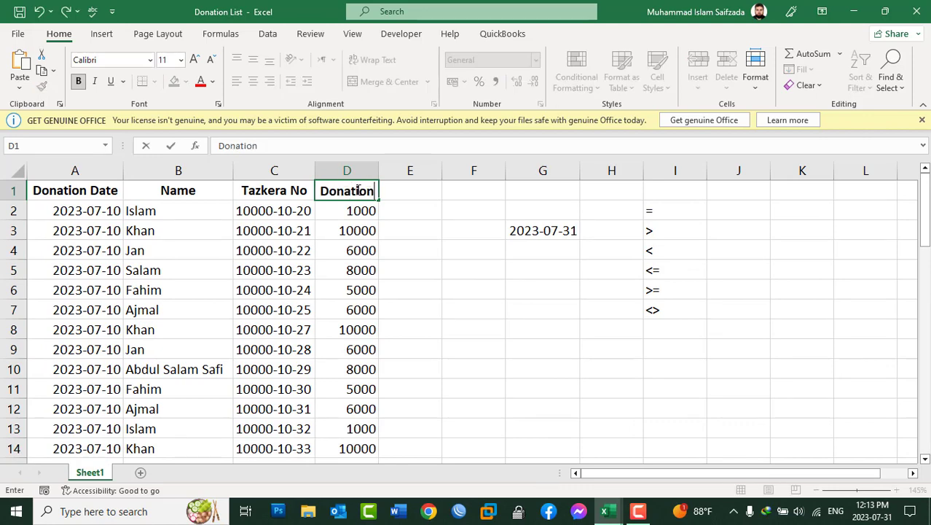
type(" Amount")
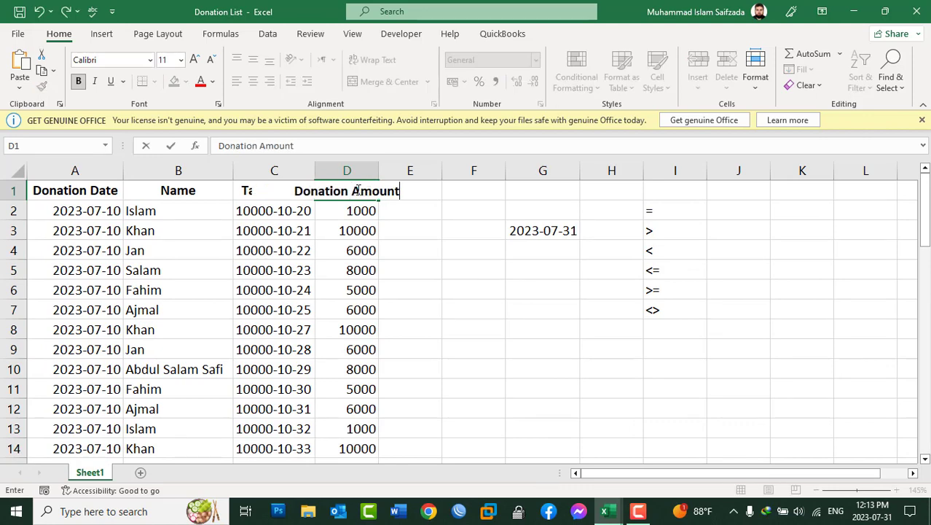
left_click(410, 230)
double_click(378, 170)
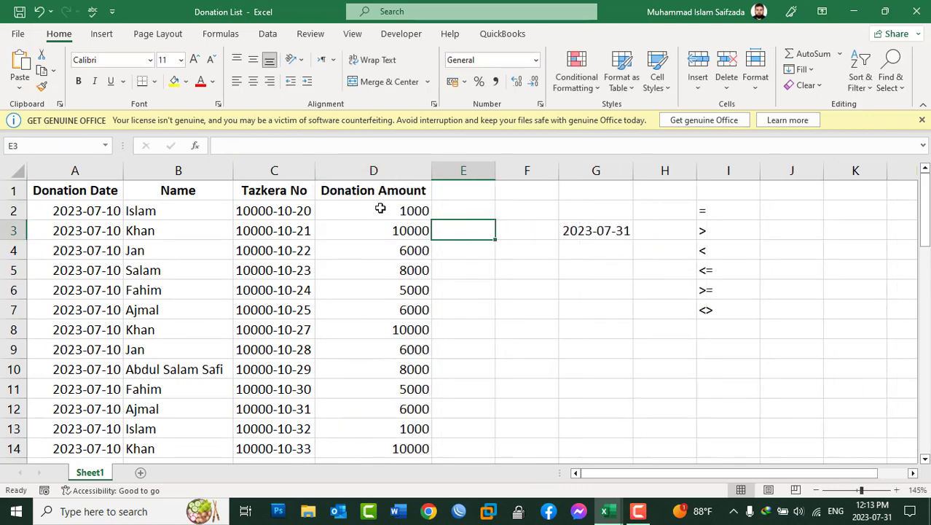
left_click_drag(379, 210, 395, 448)
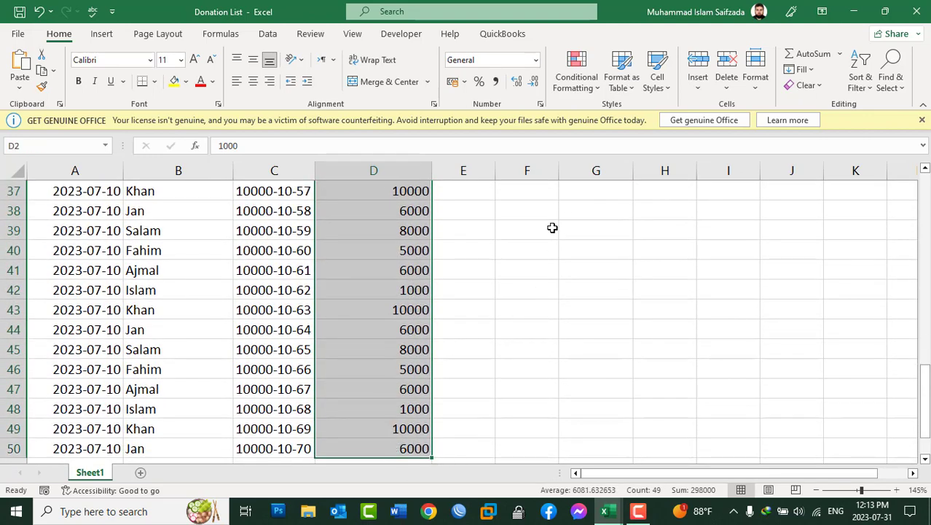
scroll(384, 243, "up", 3)
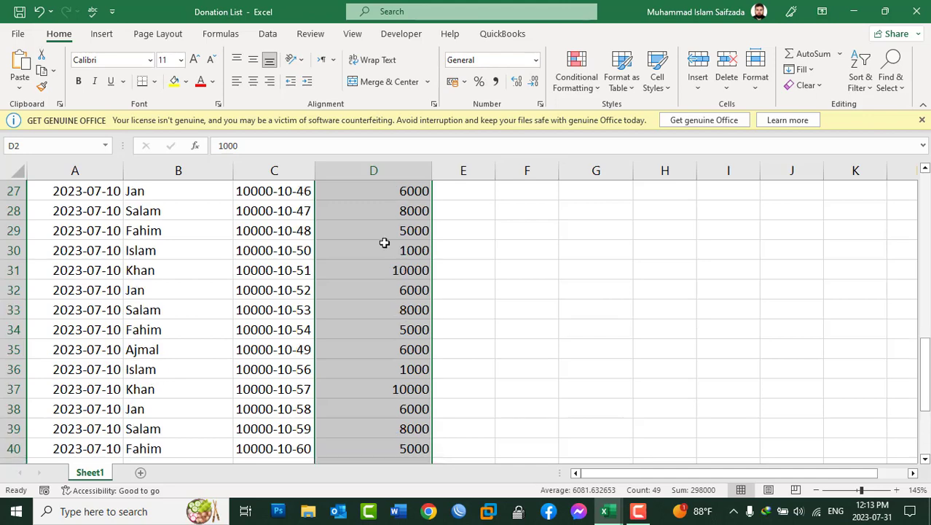
scroll(384, 242, "up", 7)
scroll(384, 242, "up", 2)
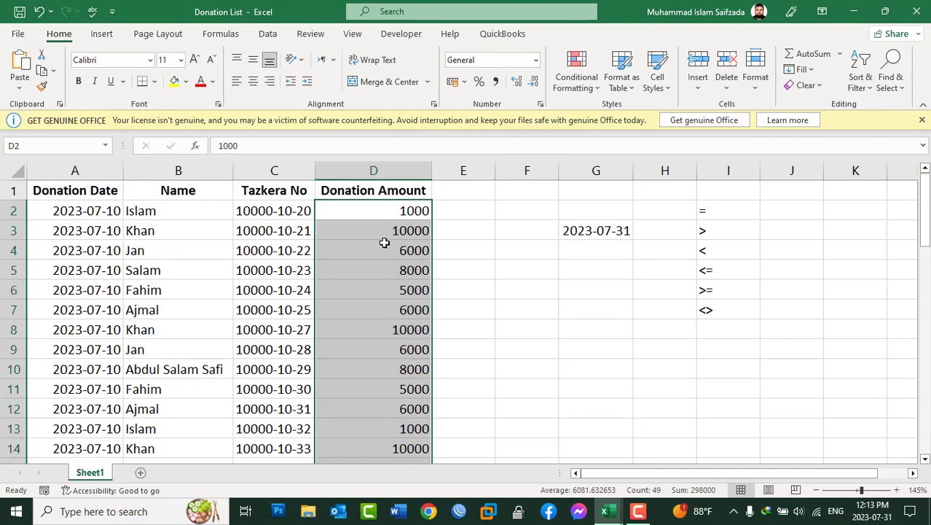
Add a highlight rule so donation amounts greater than or equal to 5000 show in bold dark red.
left_click(589, 86)
mouse_move(615, 116)
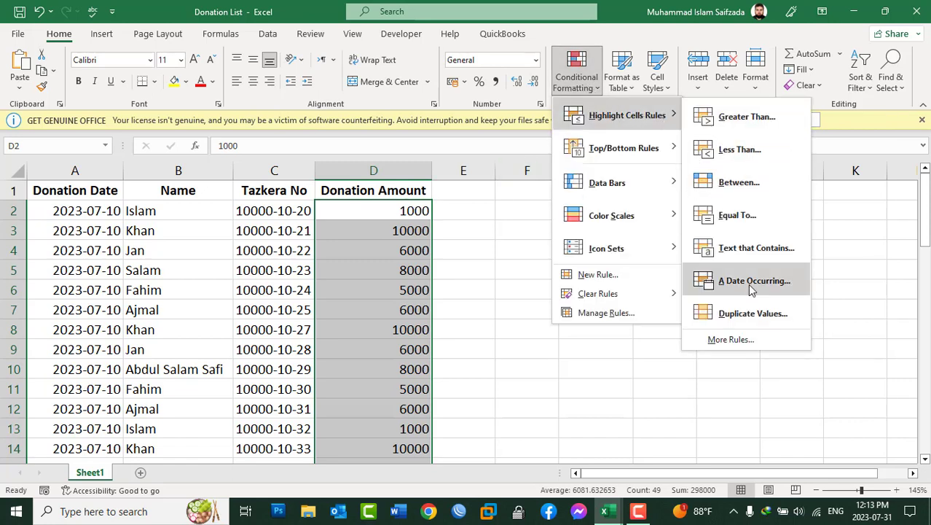
left_click(737, 344)
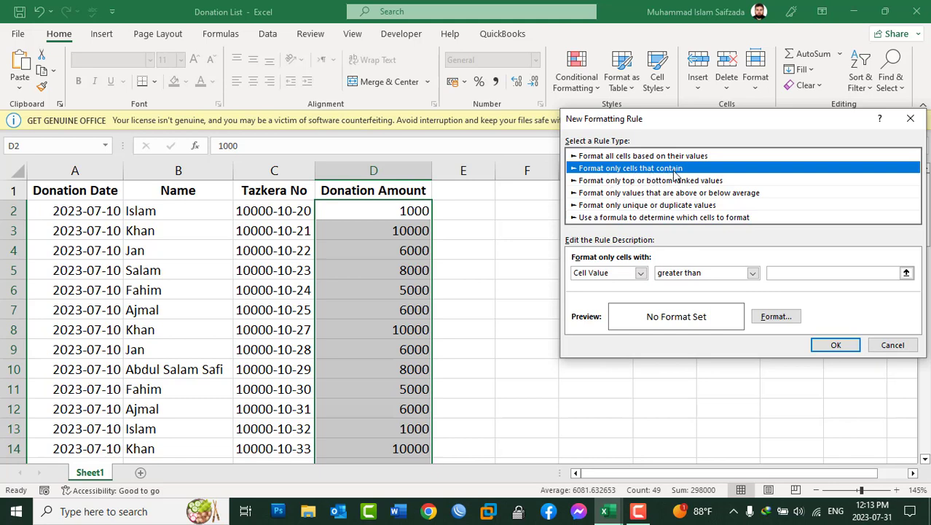
left_click(680, 275)
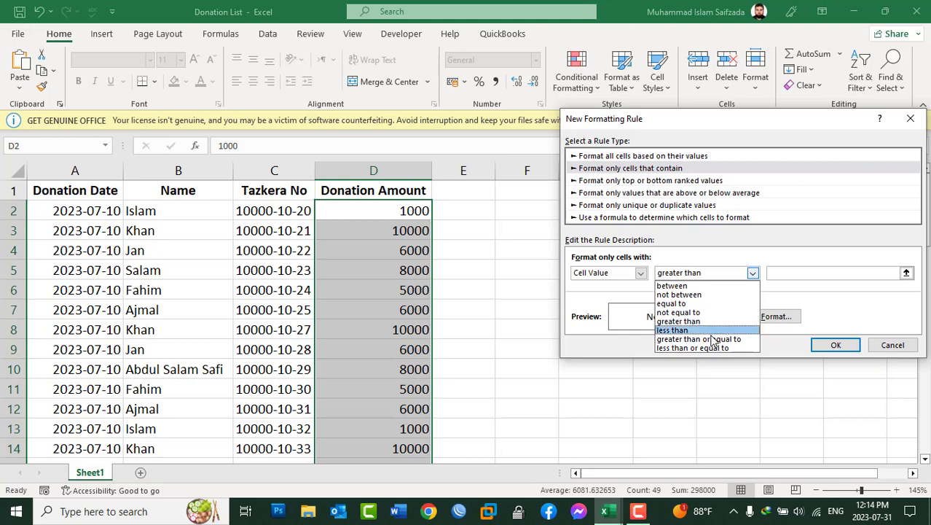
left_click(707, 339)
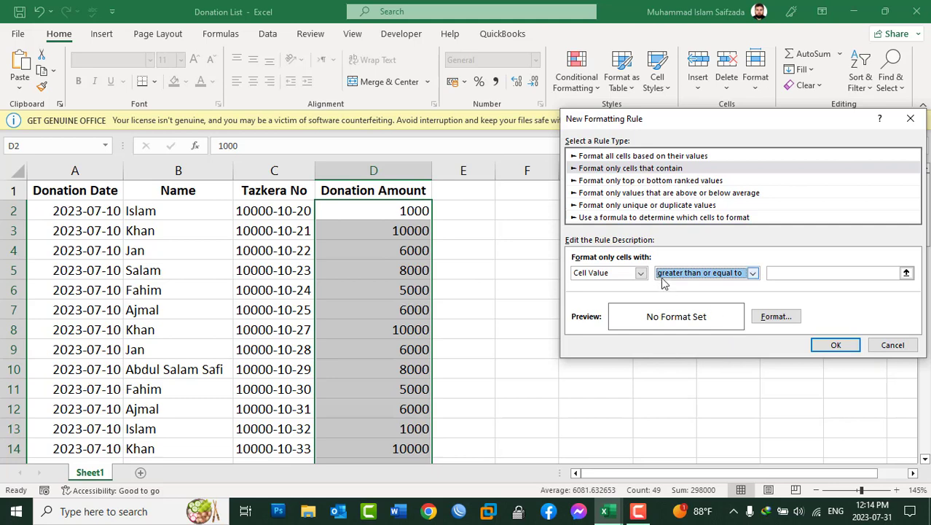
left_click(799, 271)
type("5000")
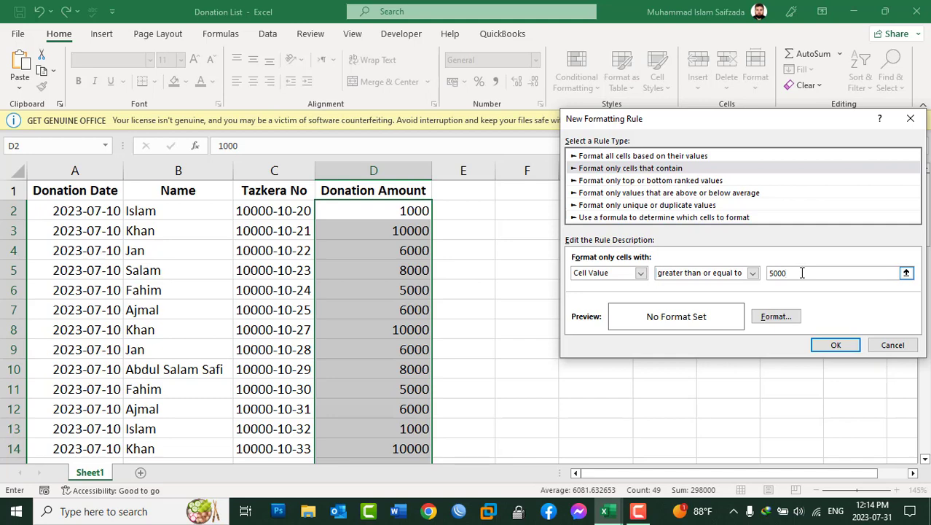
left_click(779, 320)
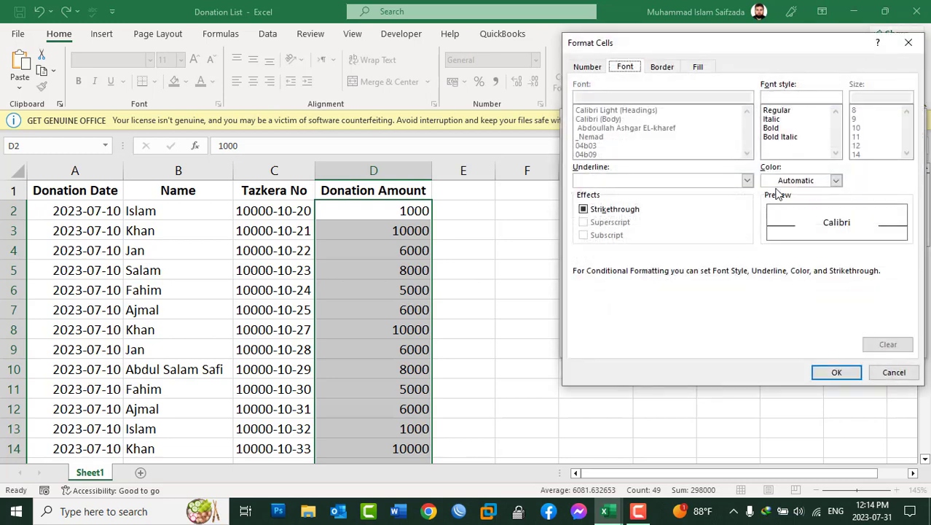
left_click(776, 129)
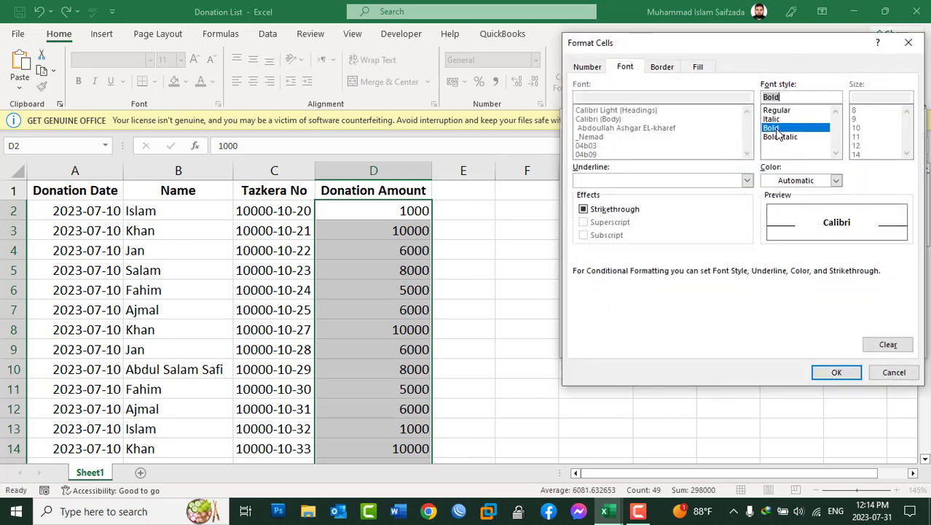
left_click(835, 180)
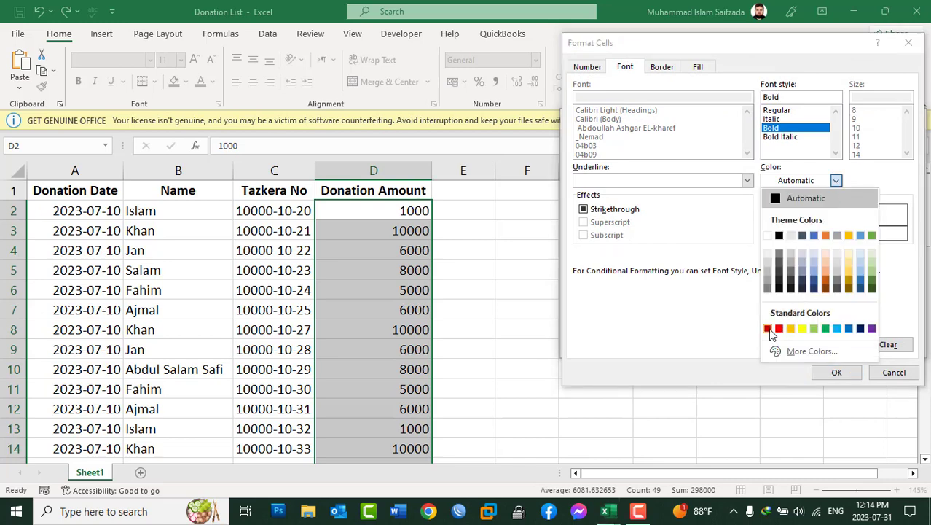
left_click(768, 328)
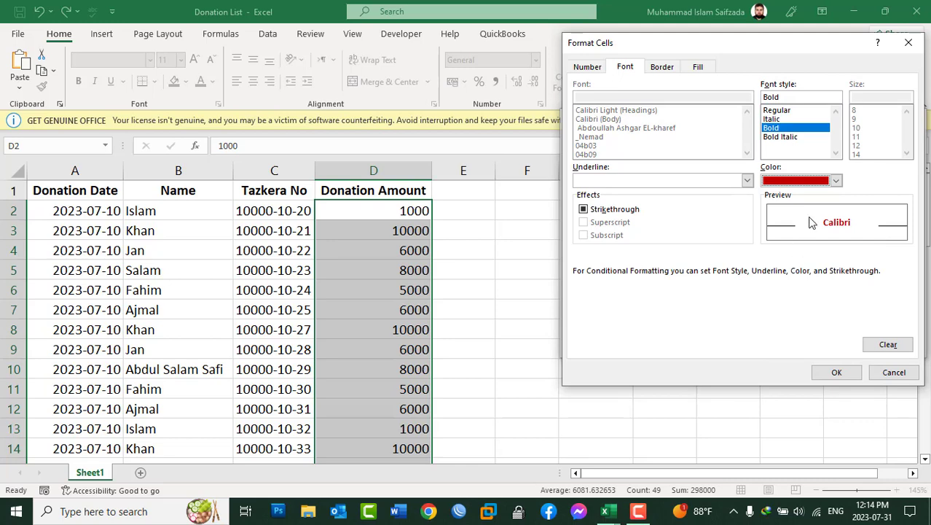
left_click(836, 372)
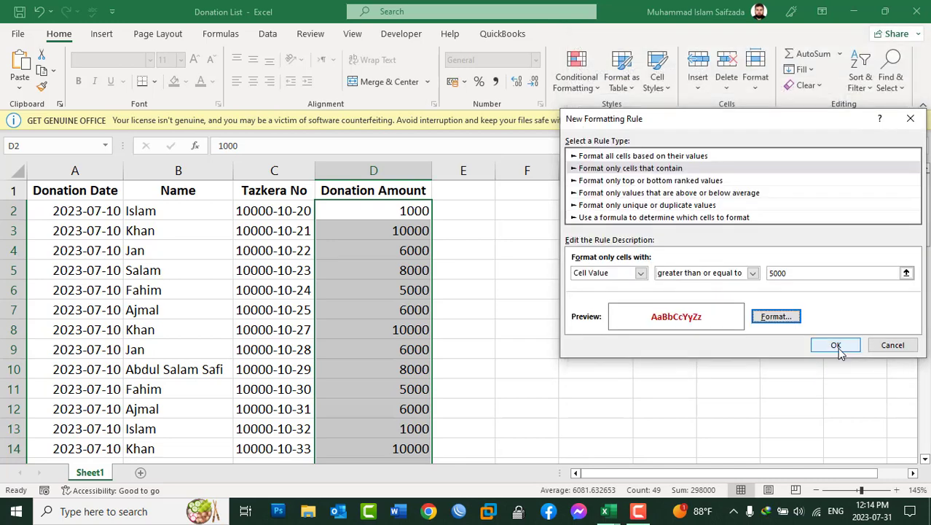
left_click(836, 345)
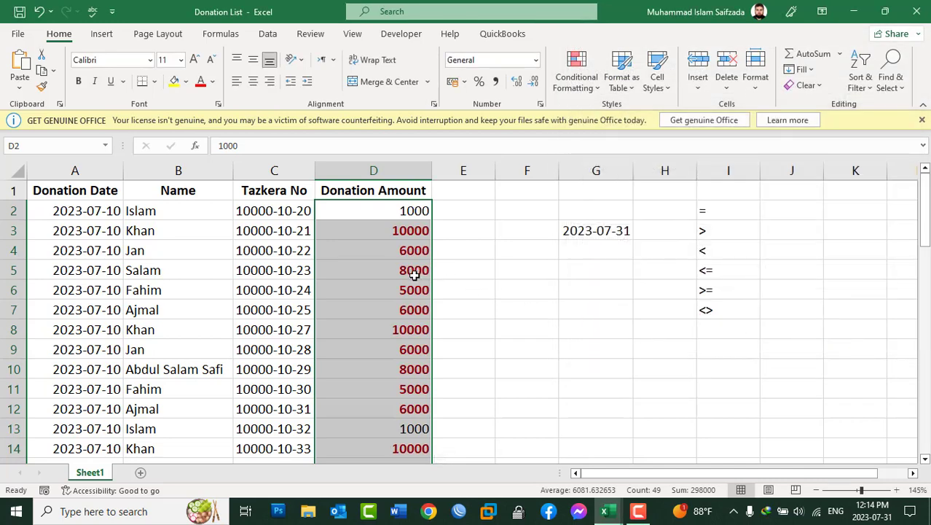
Clear the conditional formatting rules from the selected donation amounts in D2:D50.
scroll(400, 331, "down", 2)
scroll(400, 330, "down", 1)
scroll(400, 331, "down", 2)
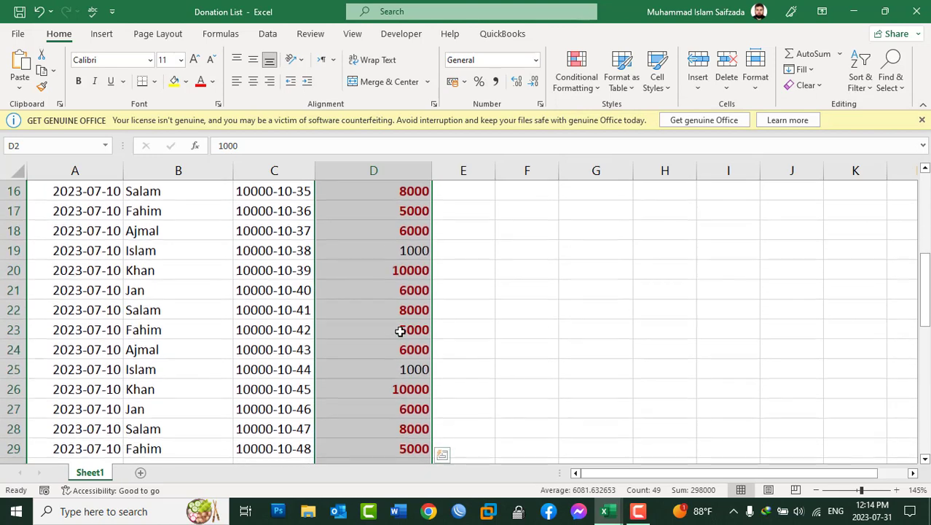
scroll(400, 331, "down", 2)
scroll(400, 331, "up", 5)
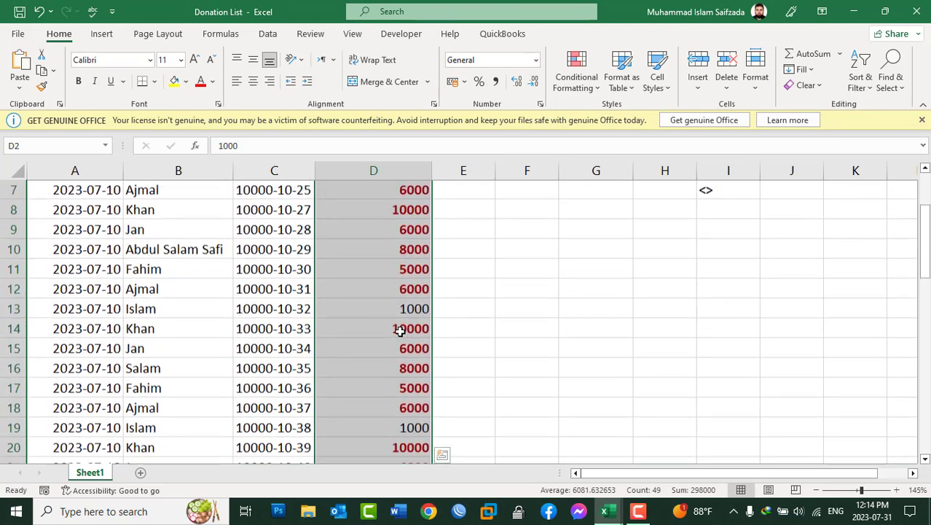
scroll(400, 331, "up", 2)
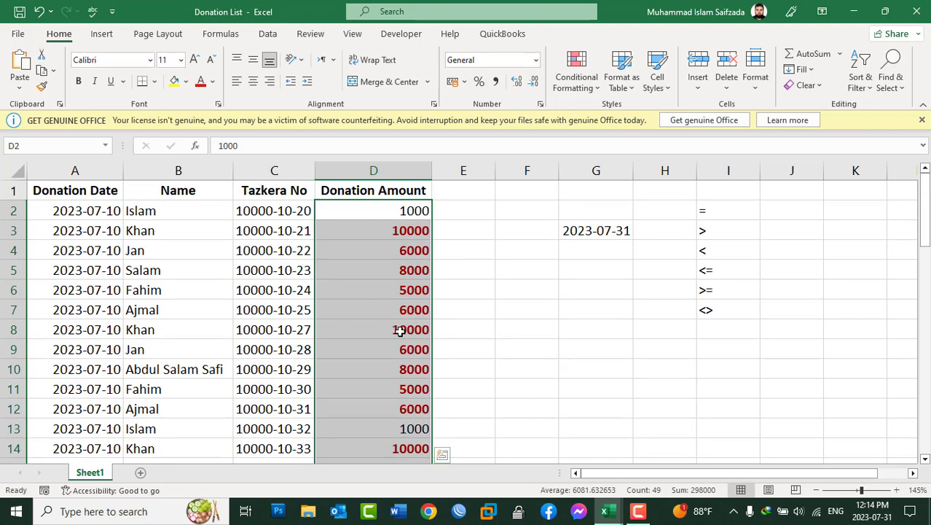
scroll(400, 330, "down", 5)
scroll(400, 331, "up", 5)
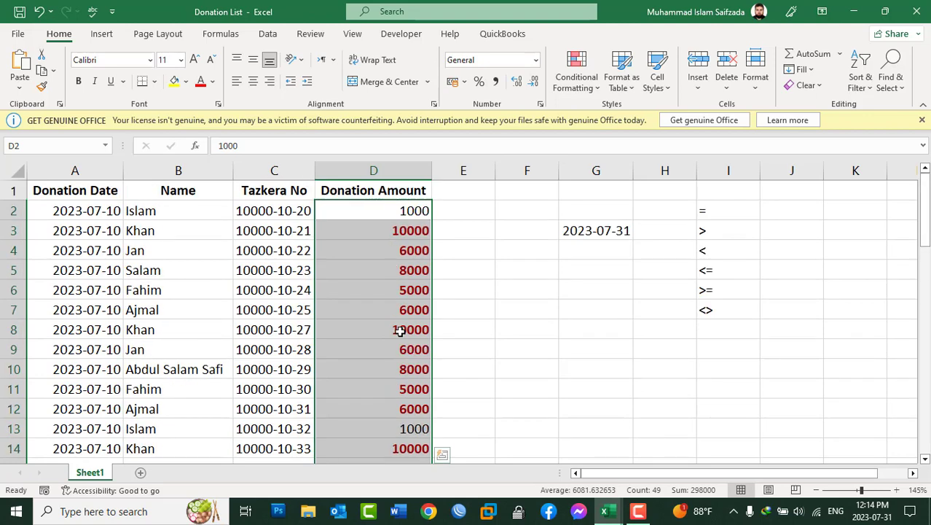
left_click(580, 86)
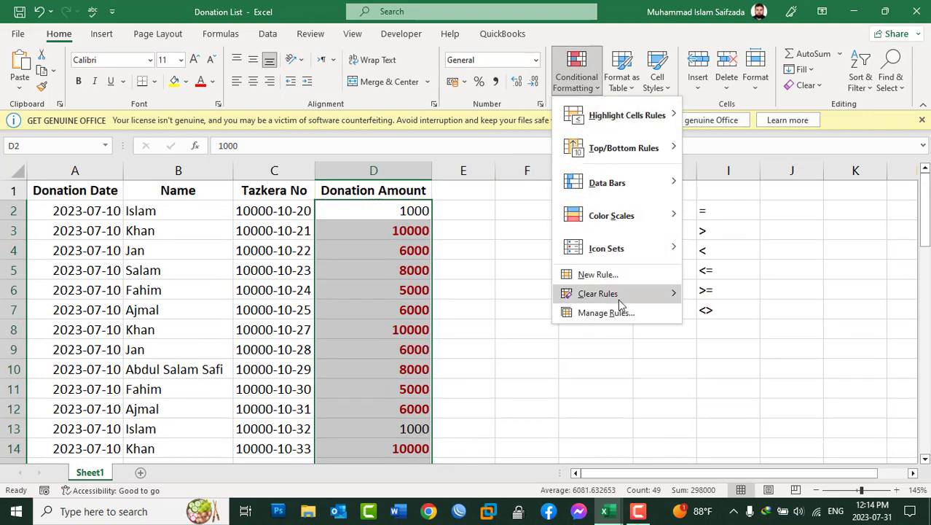
mouse_move(623, 299)
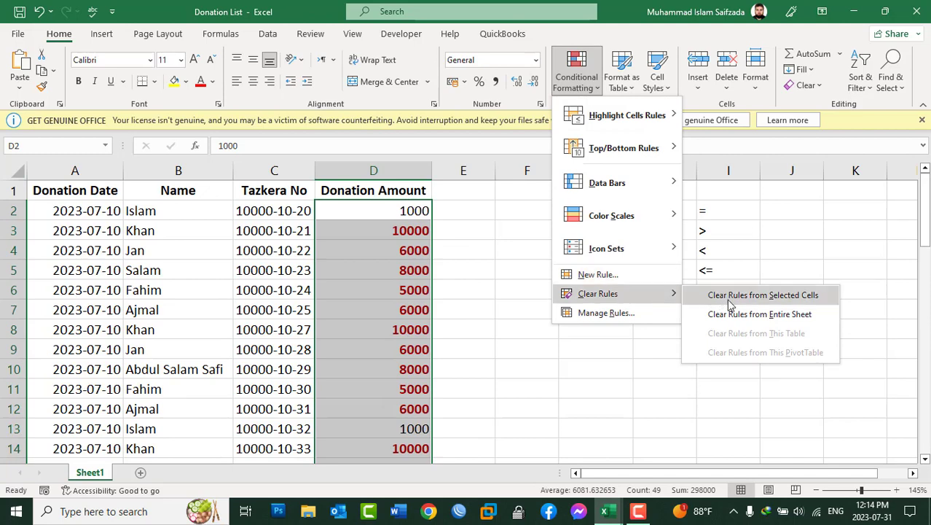
left_click(731, 303)
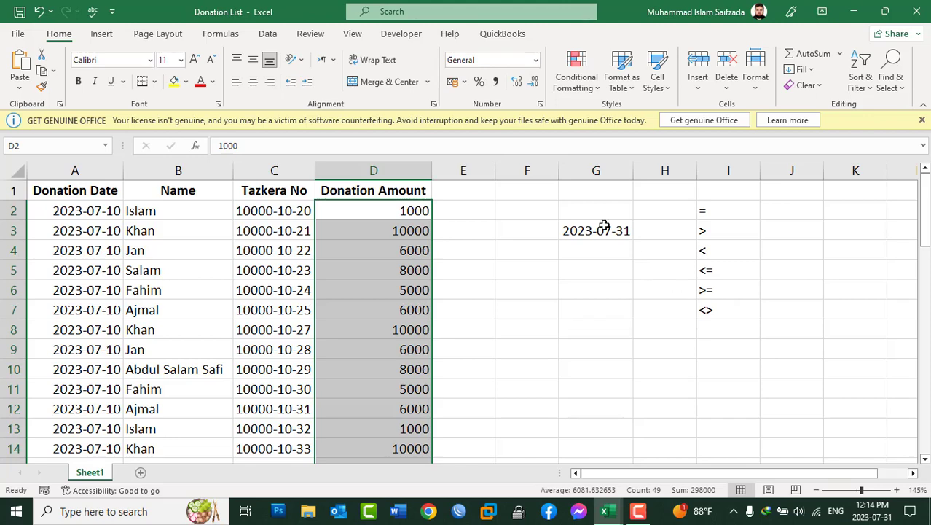
Look through the Top/Bottom Rules menu and dismiss it without applying a rule.
left_click(581, 81)
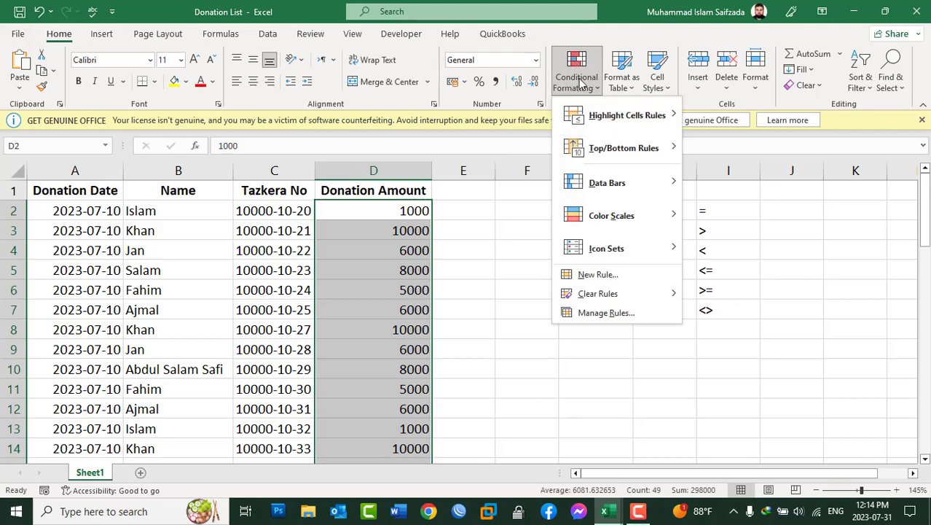
mouse_move(594, 150)
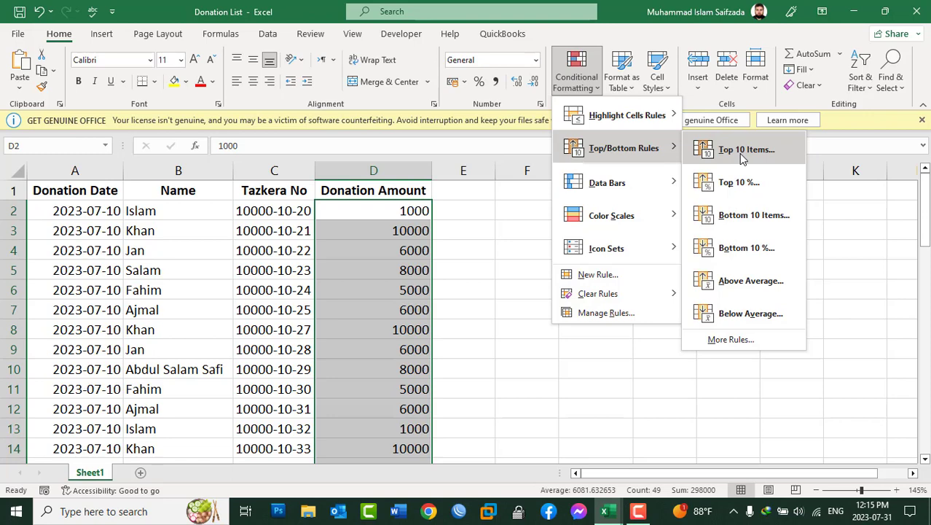
left_click(540, 224)
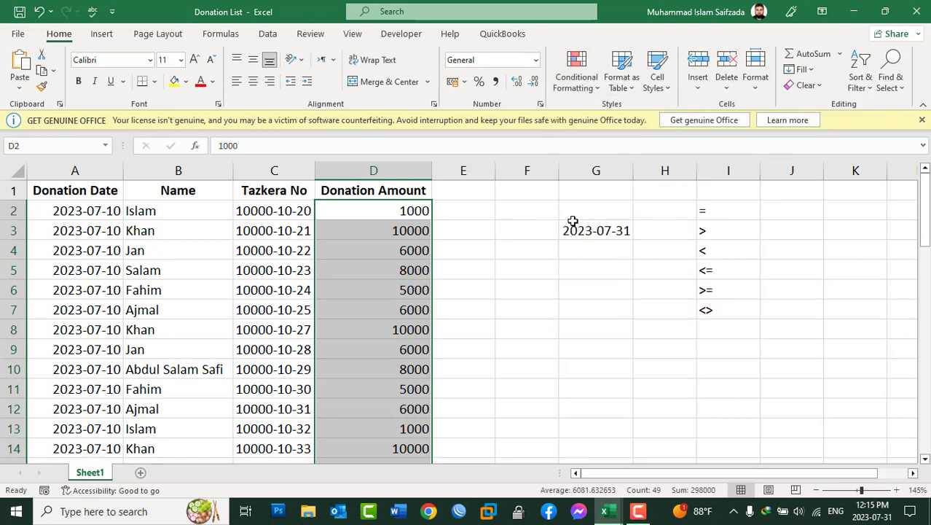
Add a new worksheet and rename its tab to 'Student Results'.
left_click(140, 472)
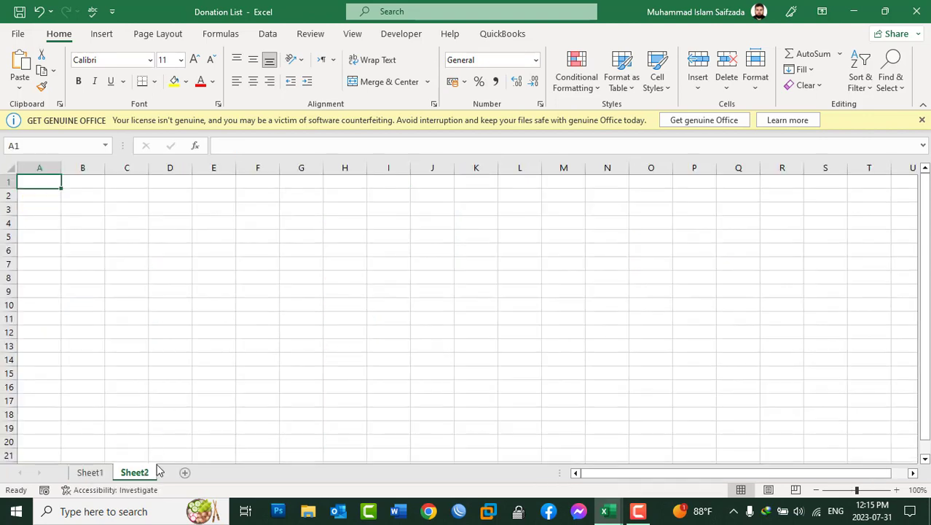
double_click(135, 473)
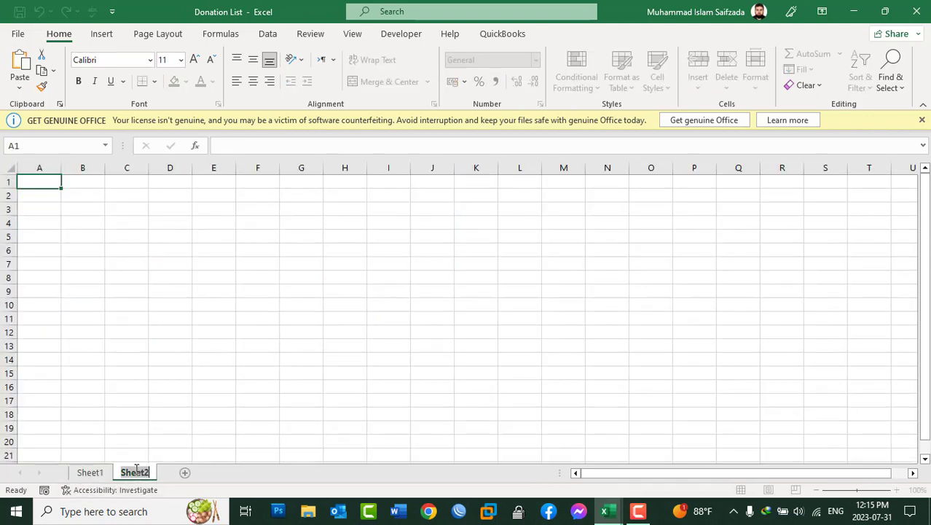
type("Student Re")
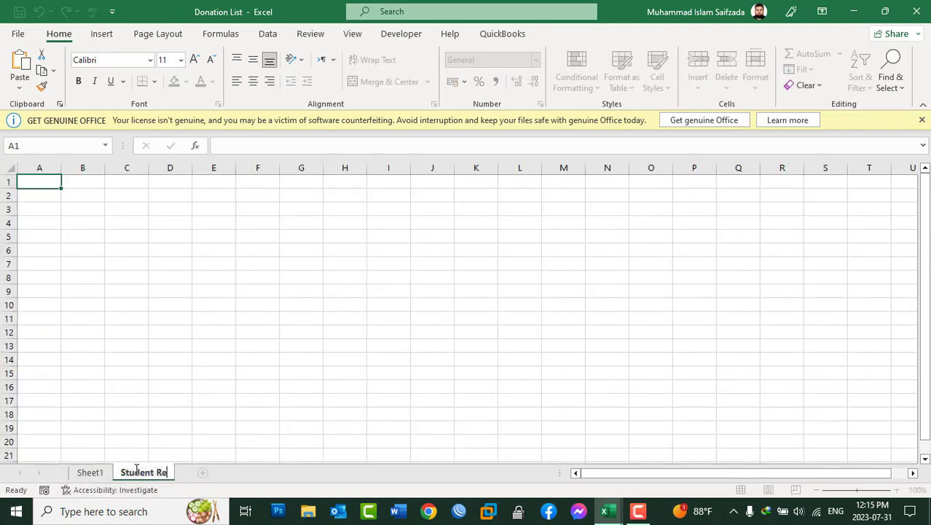
type("sults")
Enter headers SID, S.Name, Program and Marks in A1:D1 and widen column C.
left_click(117, 184)
scroll(70, 201, "up", 4, "ctrl")
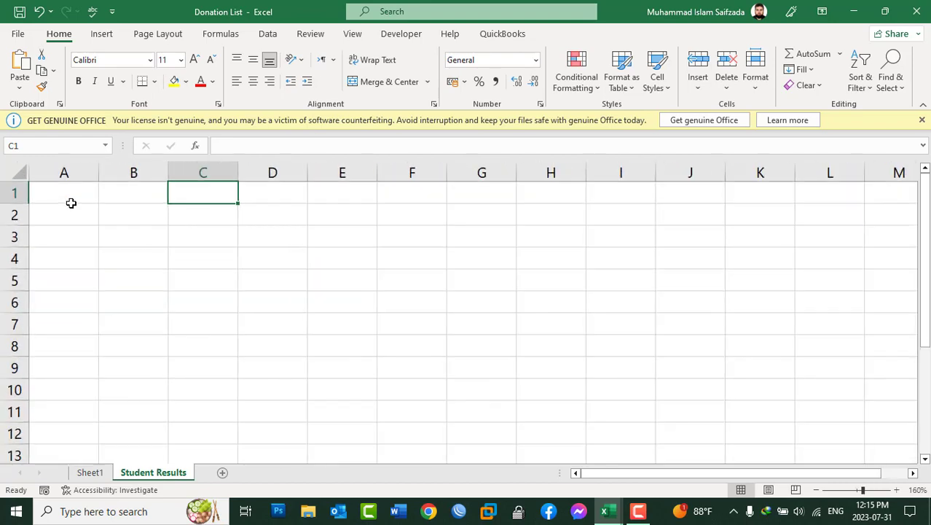
left_click(70, 201)
type("SID")
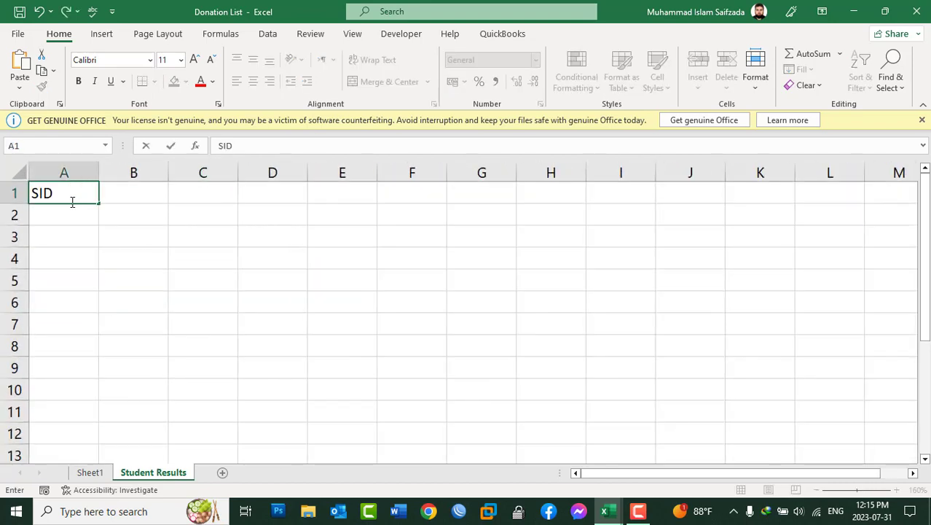
key("Tab")
type("S.")
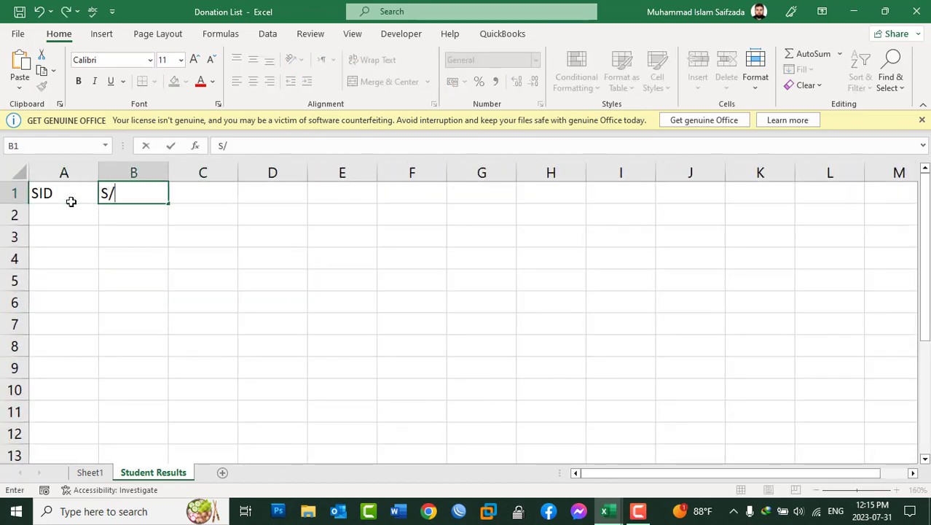
type("Name")
key("Tab")
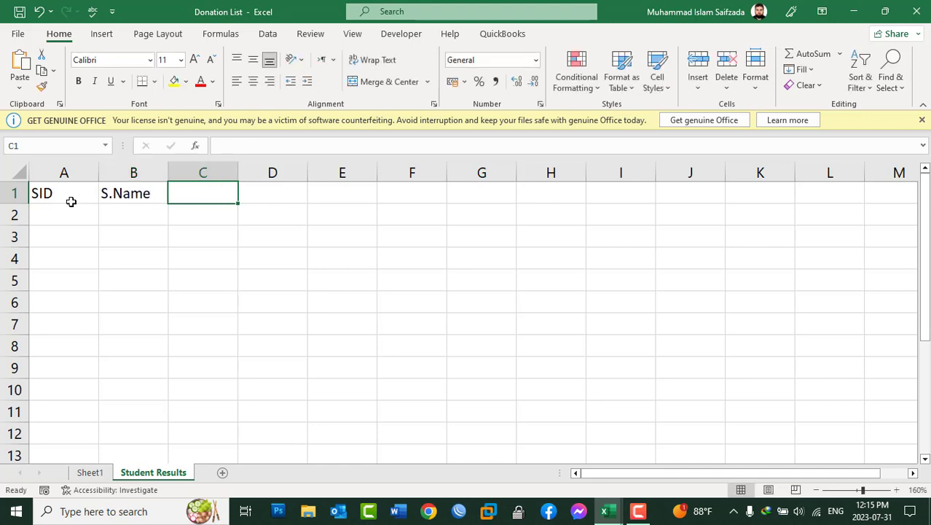
type("C")
type("ogr")
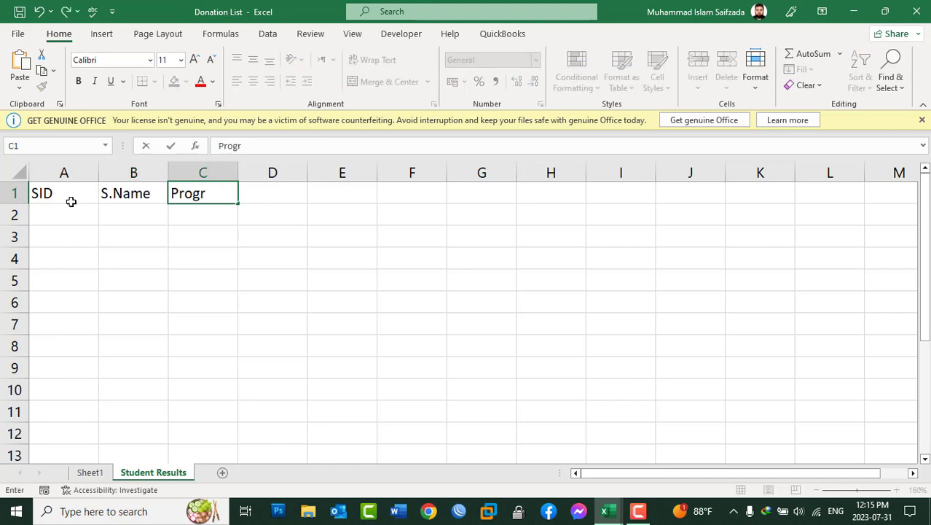
type("am")
key("Tab")
type("Mark")
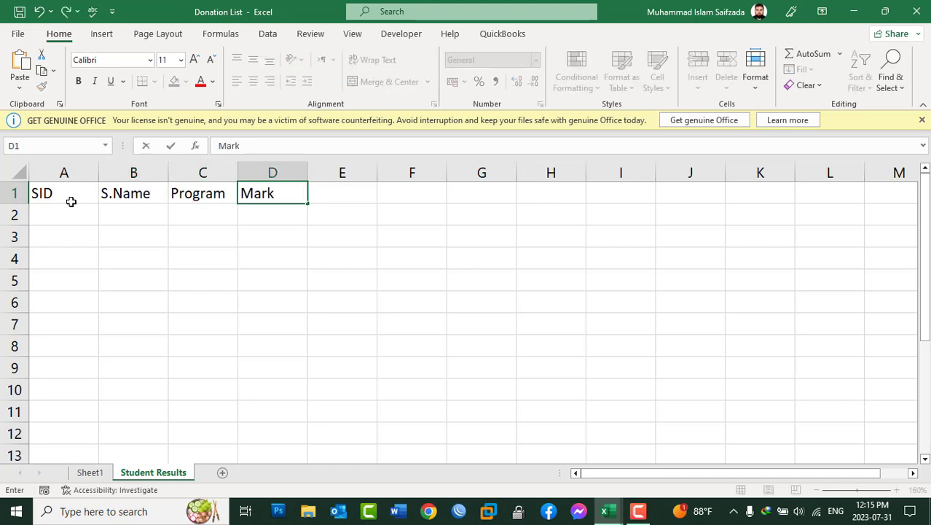
type("s")
key("Tab")
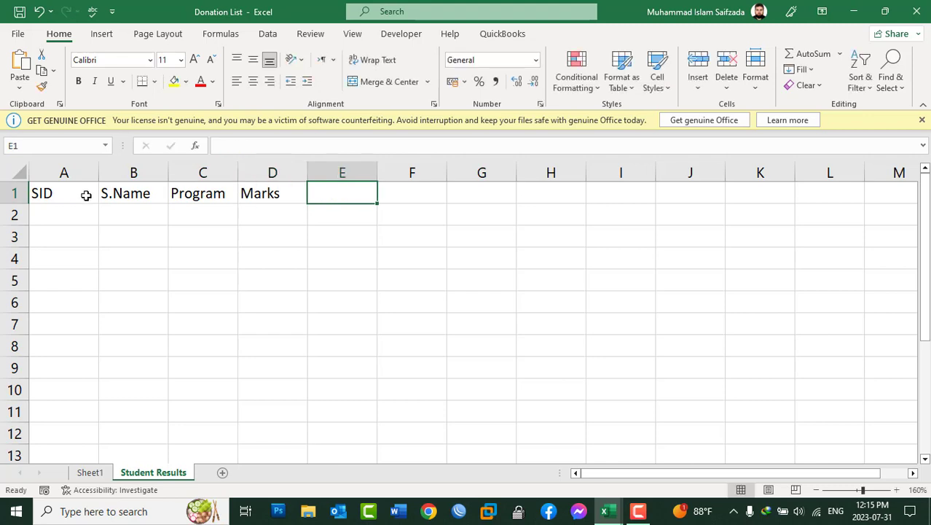
left_click_drag(238, 166, 258, 167)
Enter SID-01 in A2 and fill the series down to SID-10 in A11.
left_click(88, 215)
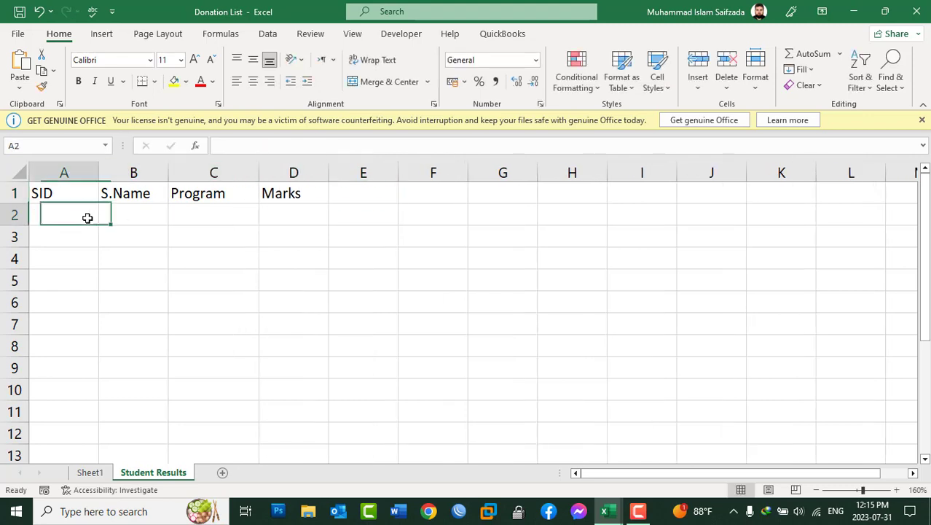
type("SID-0")
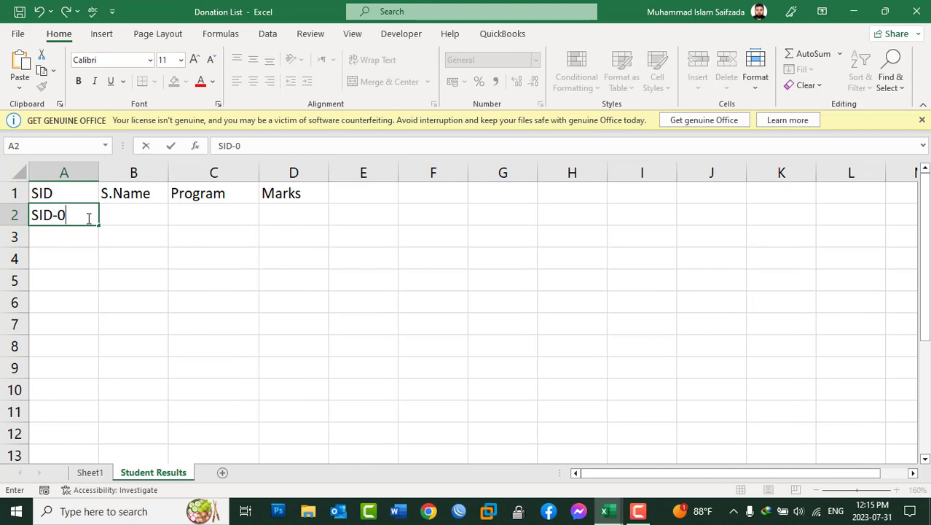
type("1")
key("Return")
left_click(87, 217)
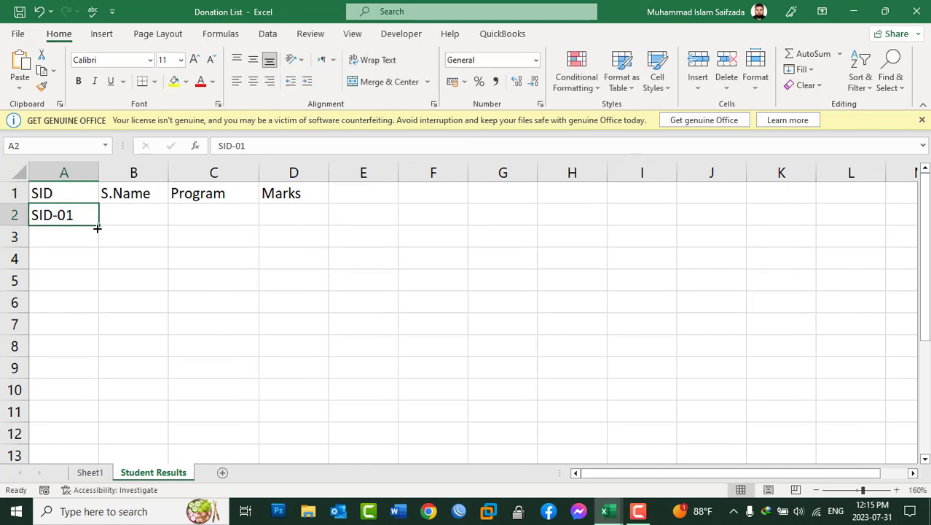
left_click_drag(98, 225, 92, 419)
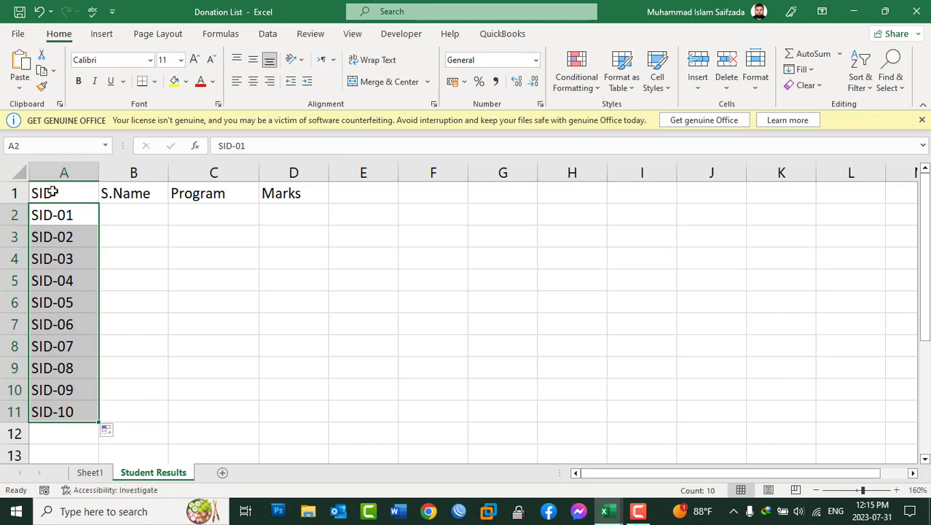
Make the A1:D1 headers bold and centred horizontally and vertically.
left_click_drag(49, 191, 271, 193)
left_click(78, 81)
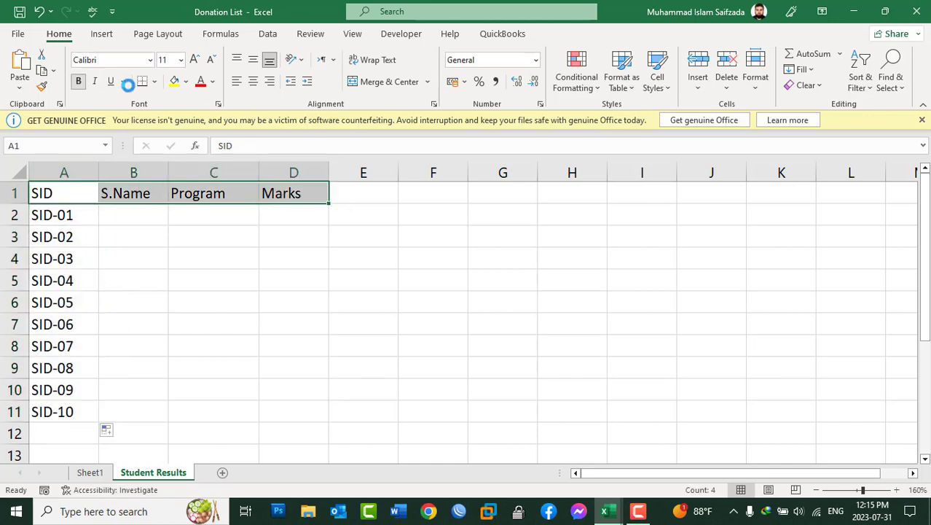
left_click(253, 81)
left_click(253, 60)
Enter the ten students' names down column B from B2 to B11.
left_click(136, 221)
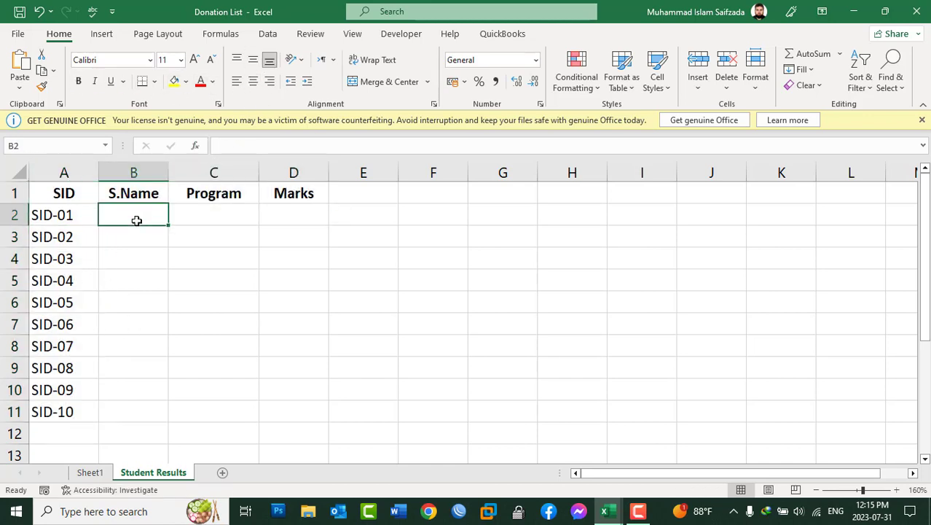
type("Islam")
key("Return")
type("Kh")
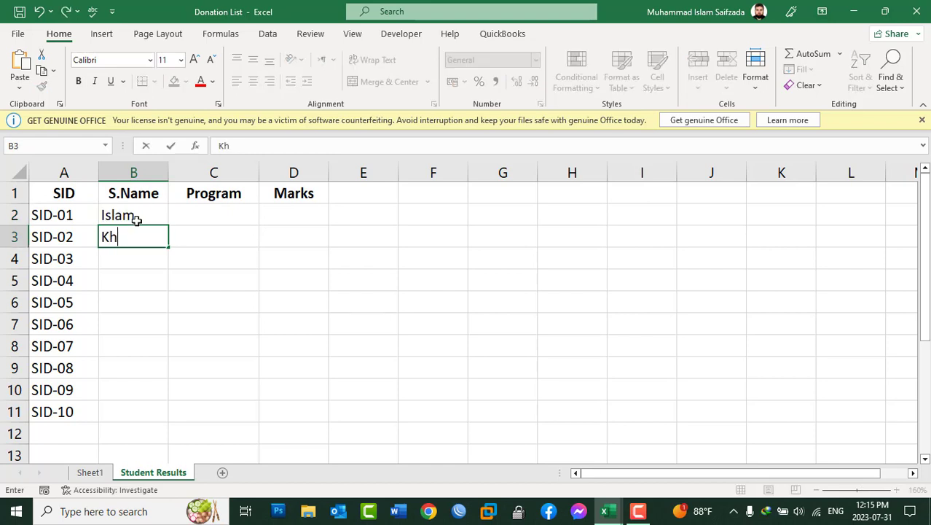
type("an")
key("Return")
type("Ajmal")
key("Return")
type("Ham")
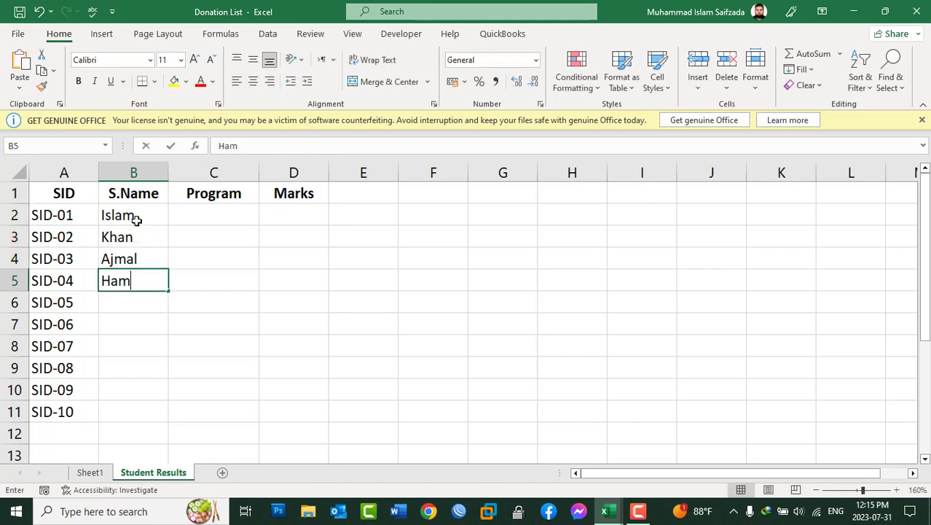
type("dard")
key("Return")
type("Fahim")
key("Return")
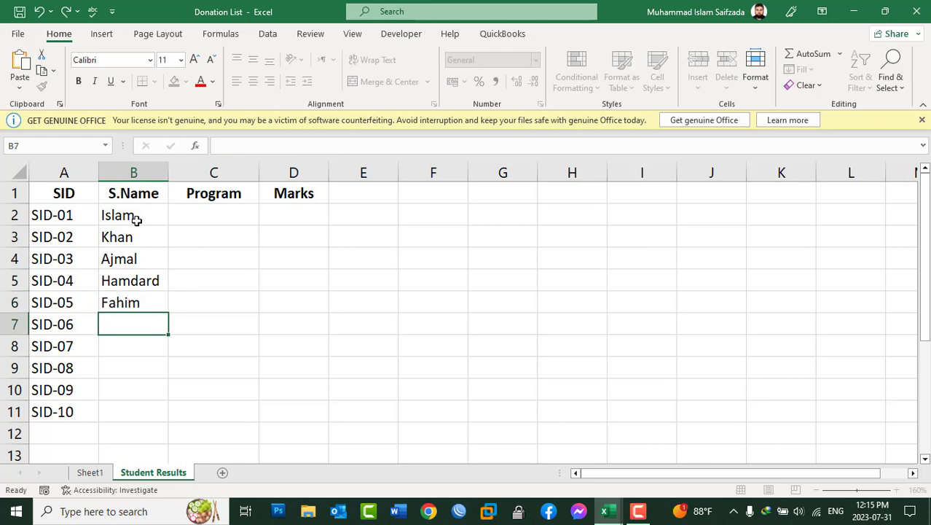
type("Asad")
key("Return")
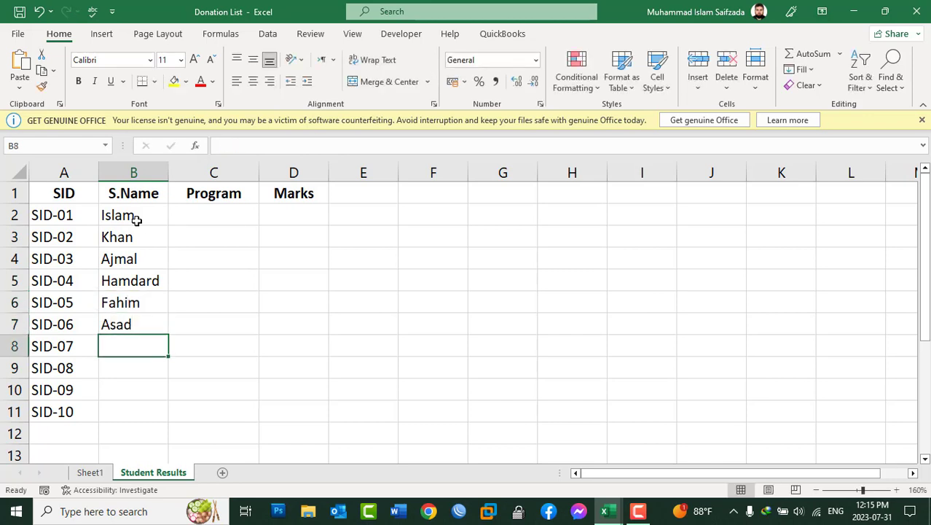
type("Sarbaz")
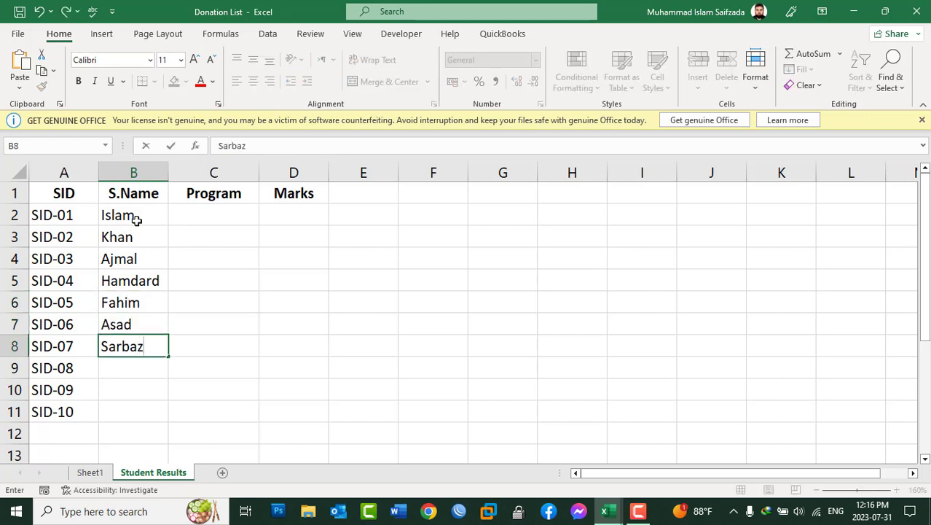
key("Return")
type("Ali")
key("Return")
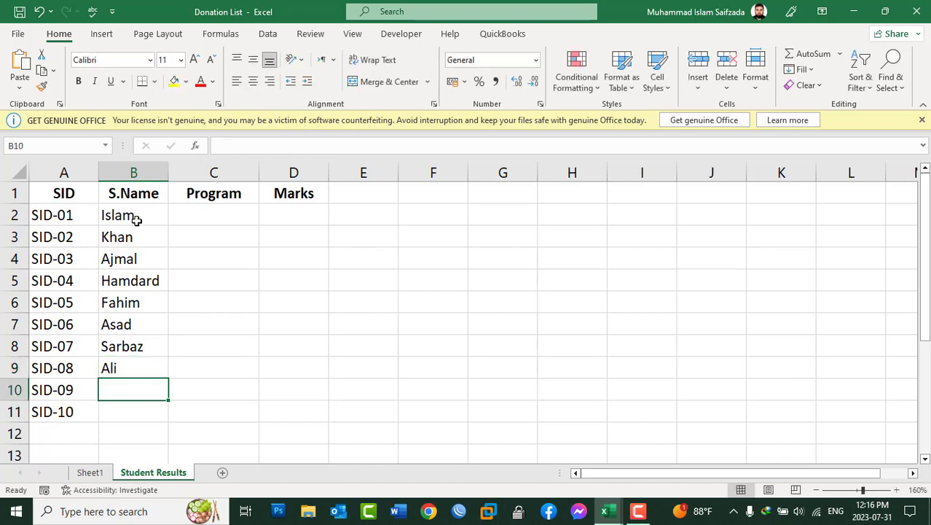
type("Wahid")
key("Return")
type("N")
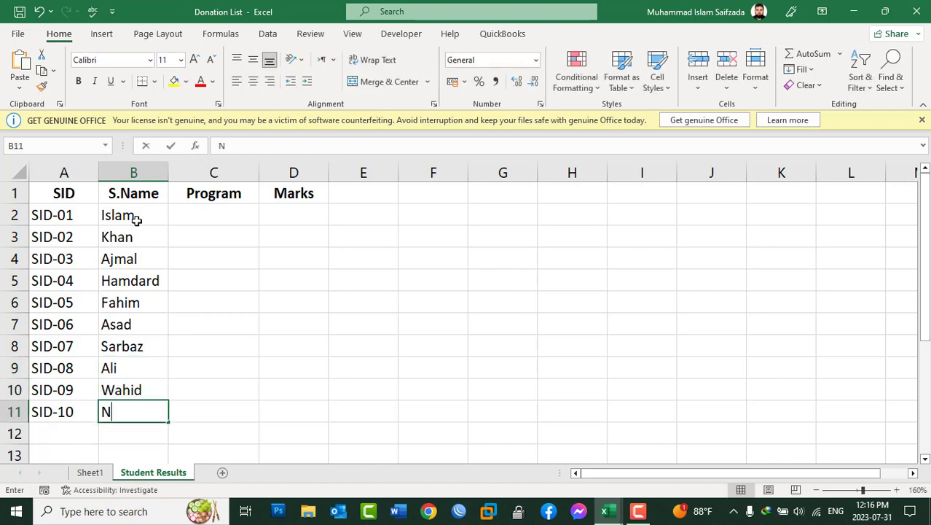
type("ada")
key("Tab")
Fill DIT into every Program cell from C2 to C11 at once.
key("shift+Up")
key("shift+Up")
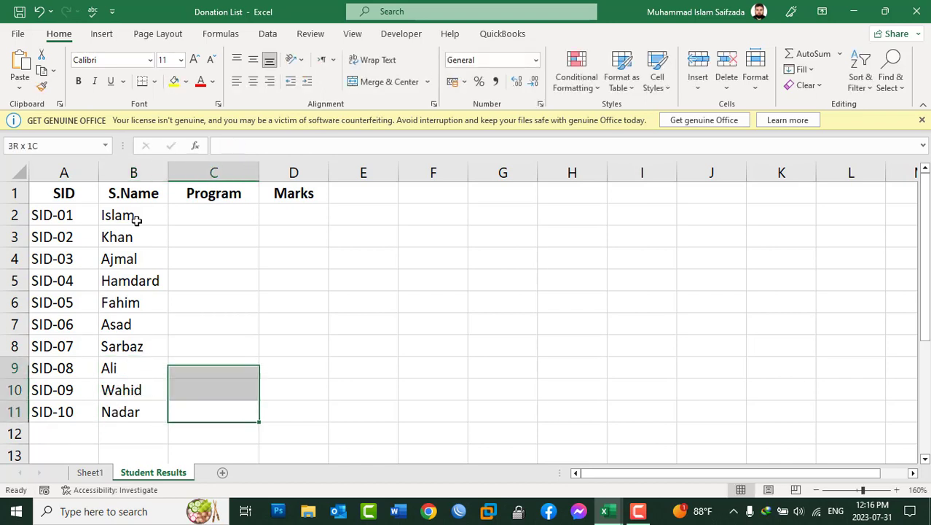
key("shift+Up")
key("shift+Up")
key("shift+Up")
key("shift+Up")
key("shift+Up")
key("shift+Up")
key("shift+Up")
type("DIt")
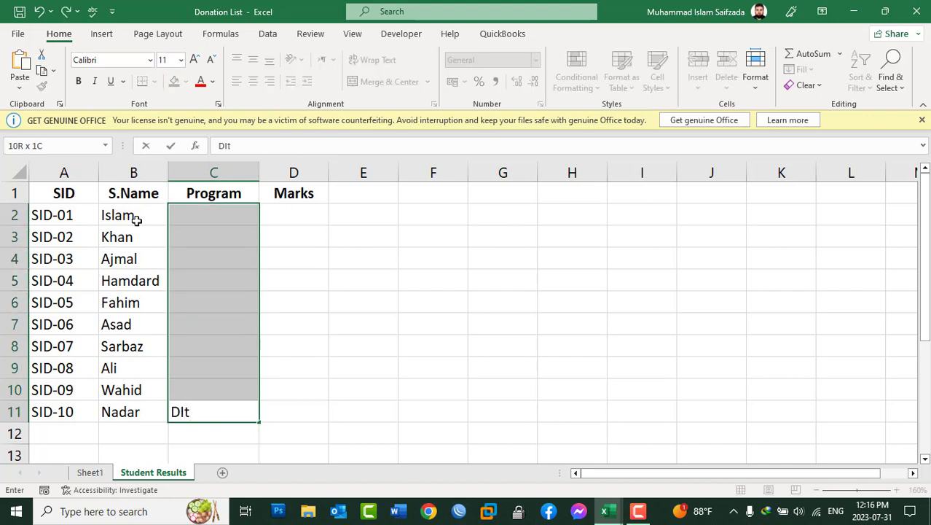
key("BackSpace")
key("BackSpace")
type("I")
type("T")
key("ctrl+Return")
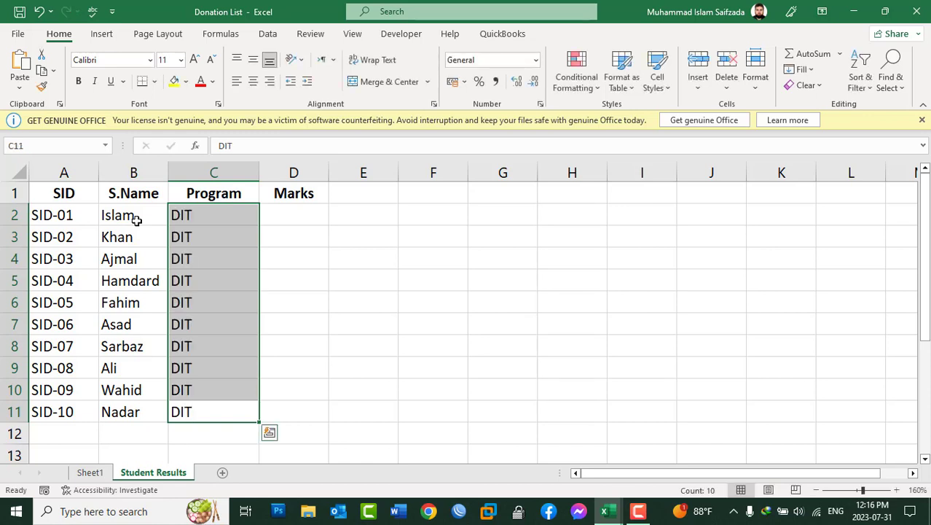
Type marks 100, 60, 80, 99, 89, 70, 88, 77, 95 and 95.5 into D2:D11.
left_click(302, 216)
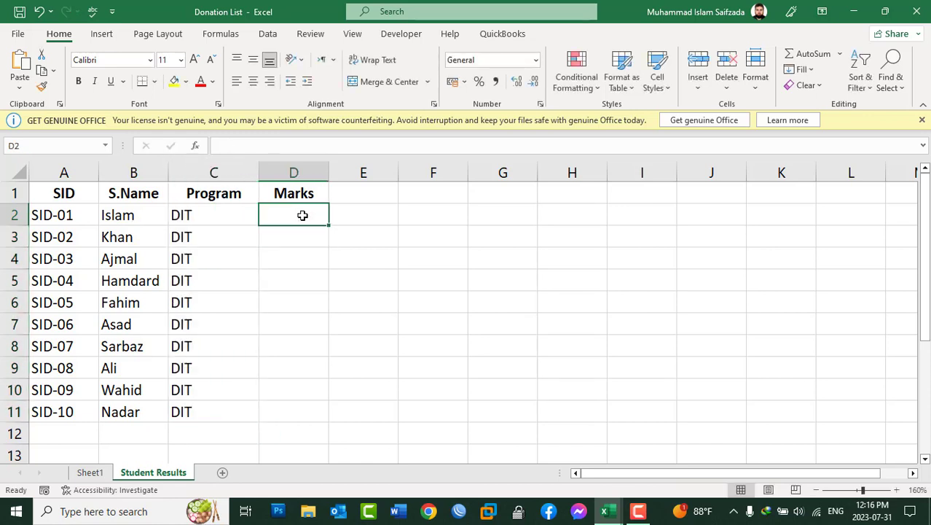
type("100")
key("Return")
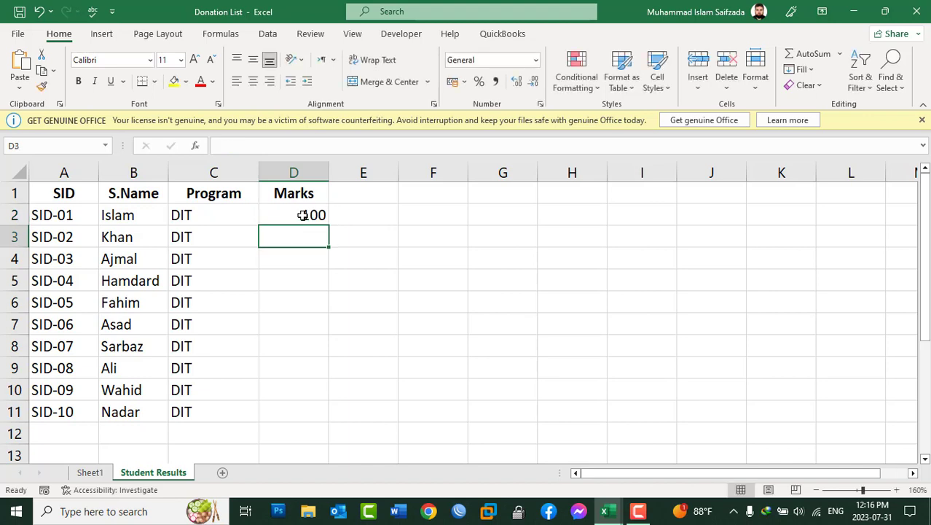
type("60")
key("Return")
type("8")
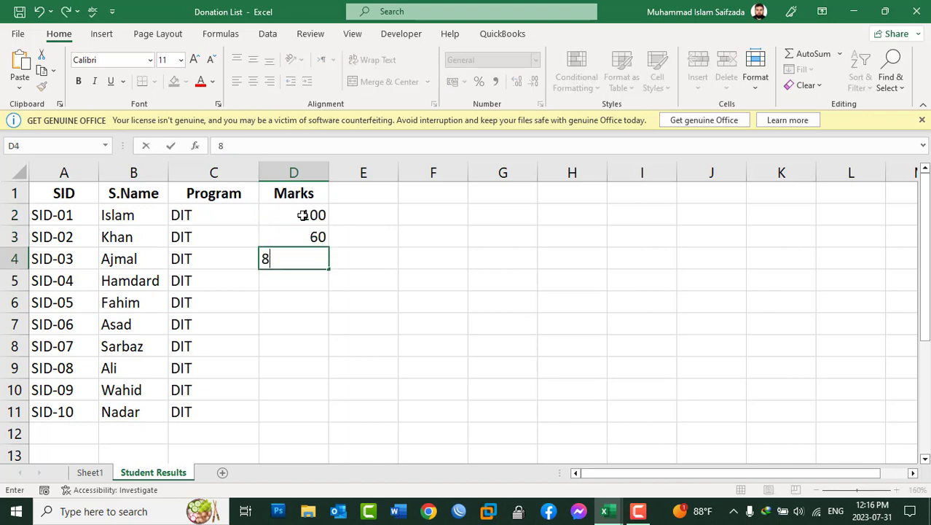
type("0")
key("Return")
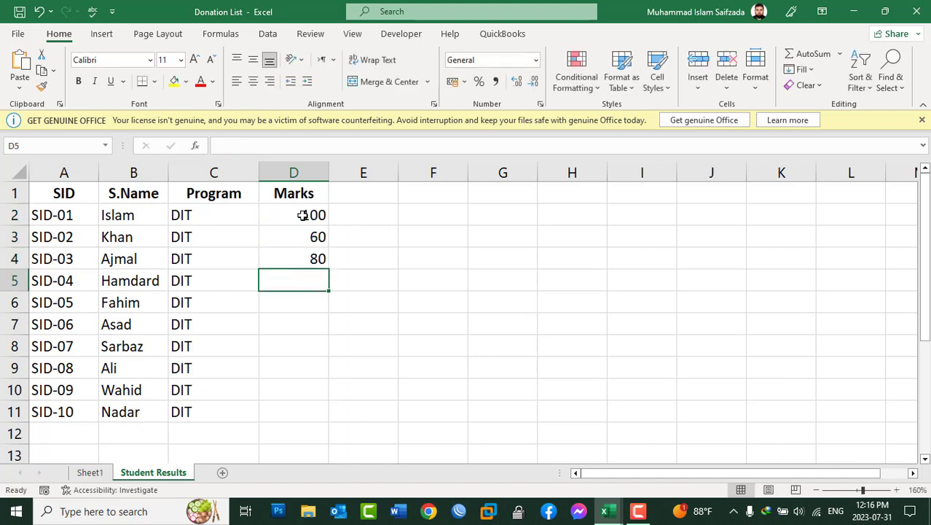
type("1")
key("BackSpace")
type("99")
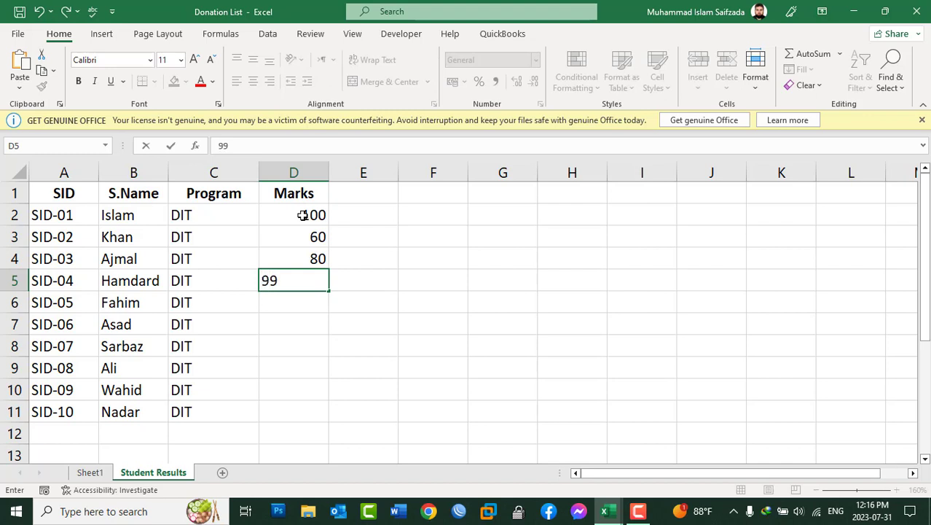
key("Return")
type("89")
key("Return")
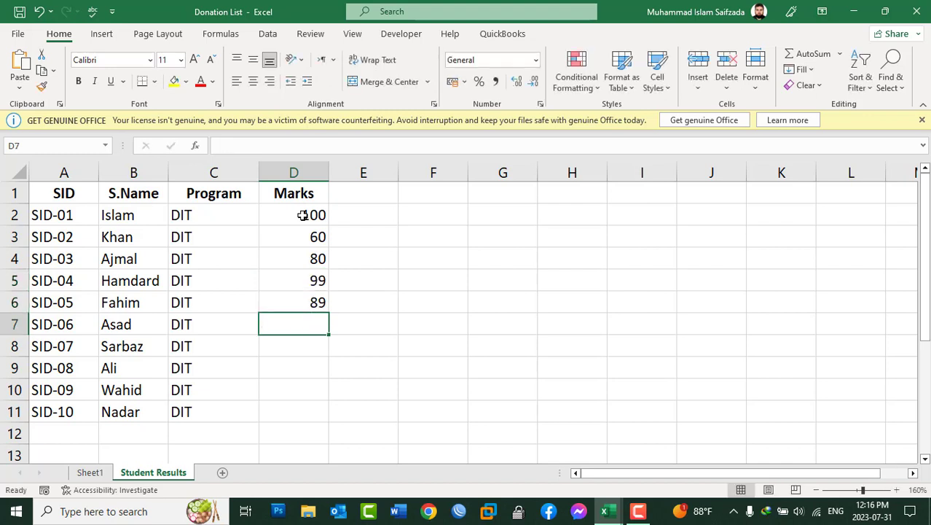
type("80")
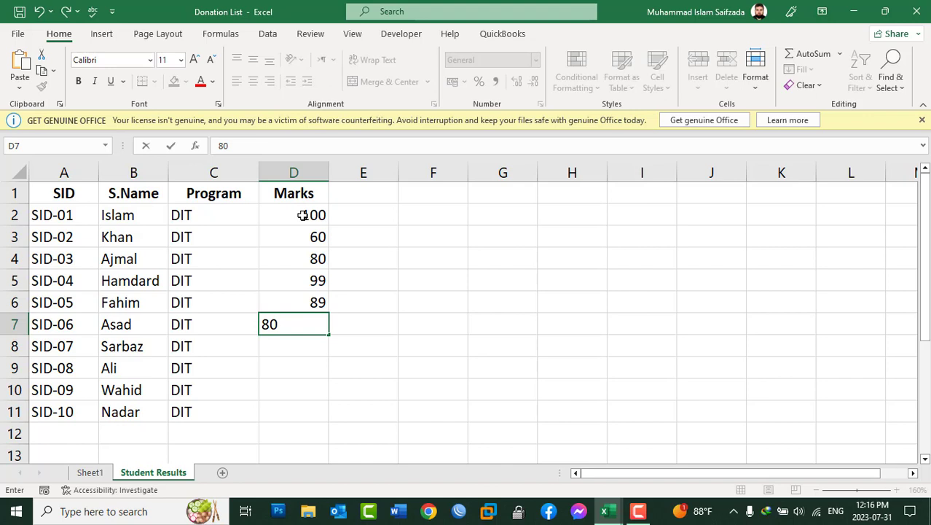
key("BackSpace")
key("BackSpace")
type("70")
key("Return")
type("8")
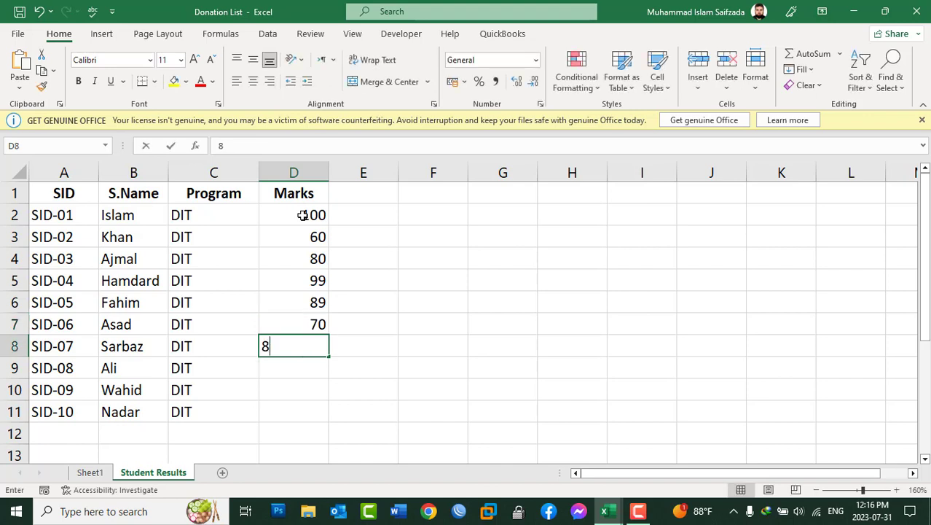
type("8")
key("Return")
type("77")
key("Return")
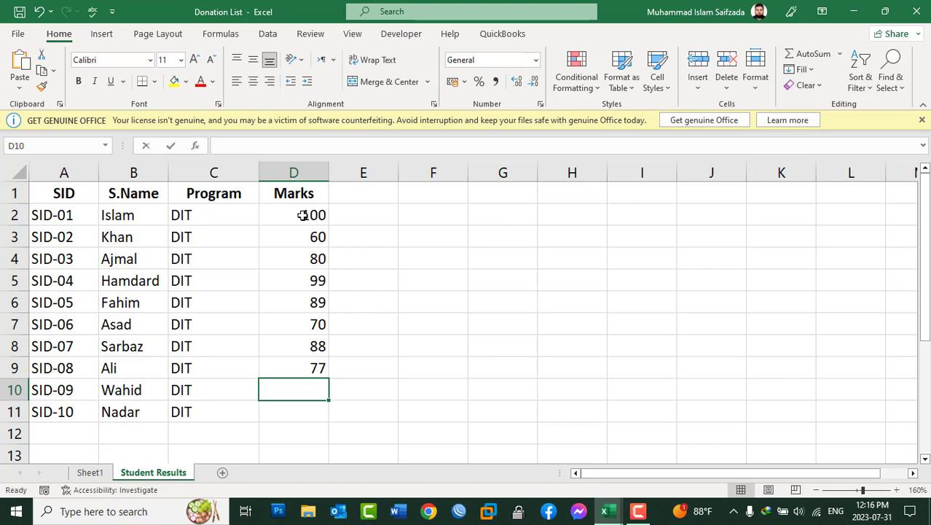
type("95")
key("Return")
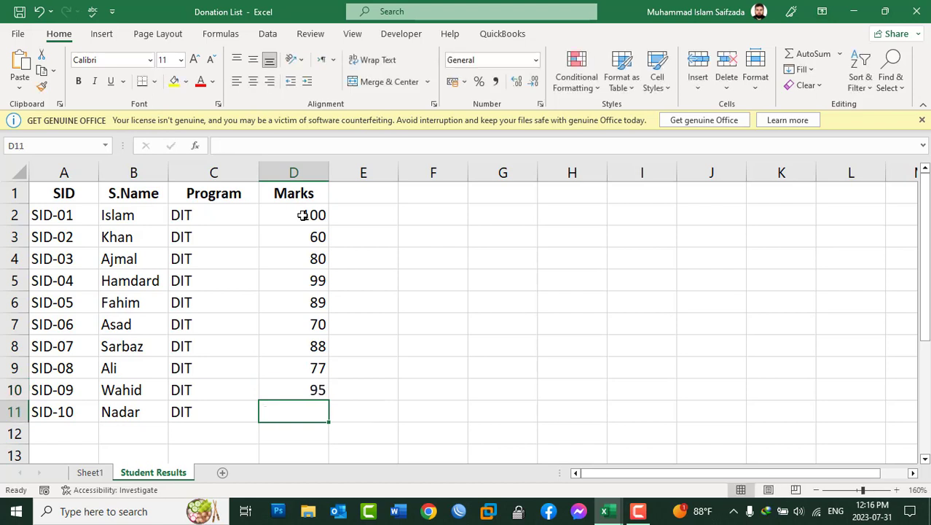
type("9")
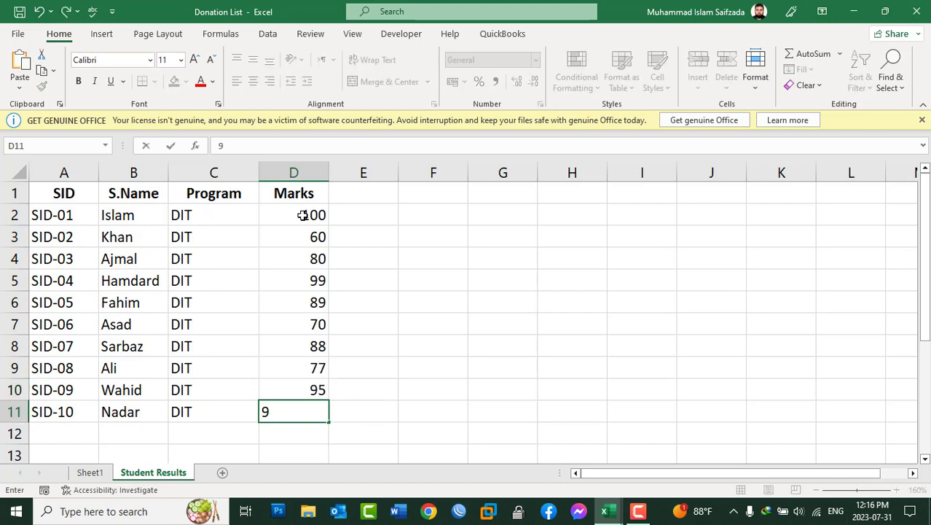
type("5")
type("6")
key("BackSpace")
type("7")
key("BackSpace")
type("5")
key("Return")
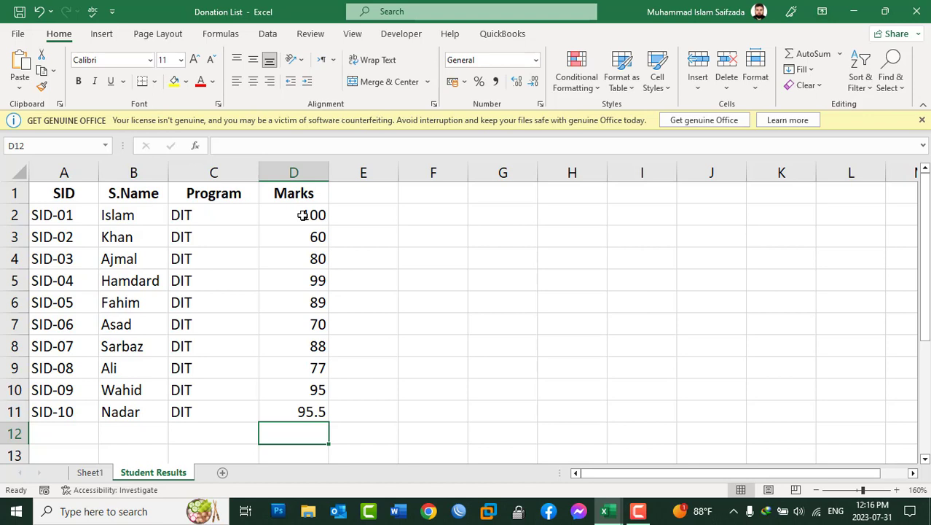
Apply a Top 10 Items rule to marks D2:D11, lowering the item count toward 3.
left_click_drag(298, 211, 283, 403)
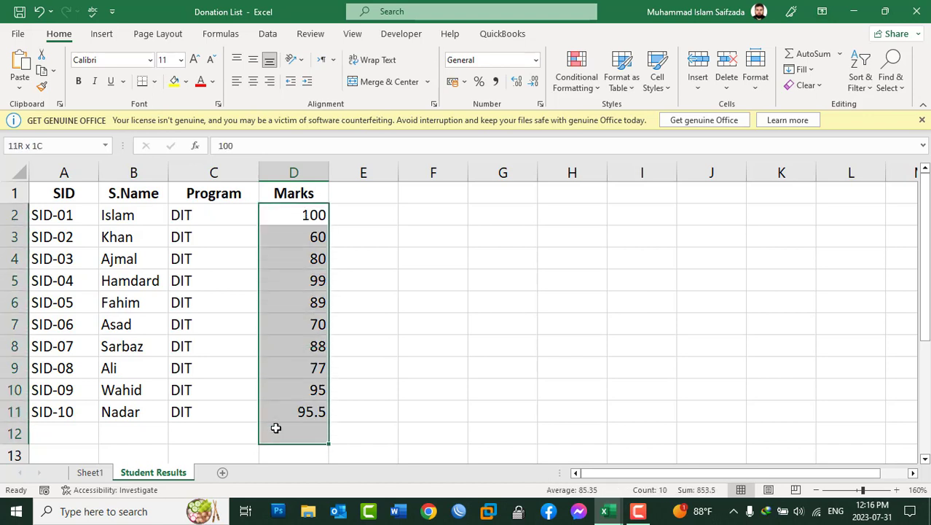
left_click(580, 88)
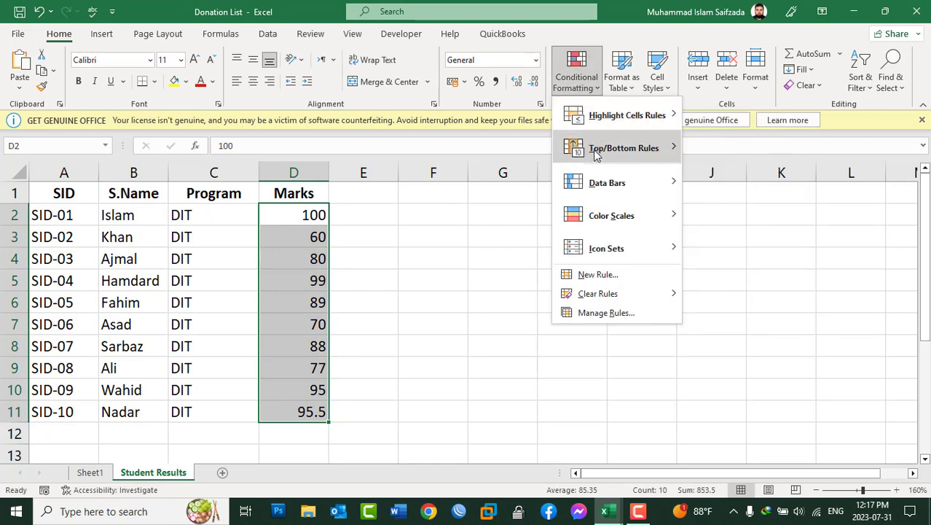
mouse_move(596, 155)
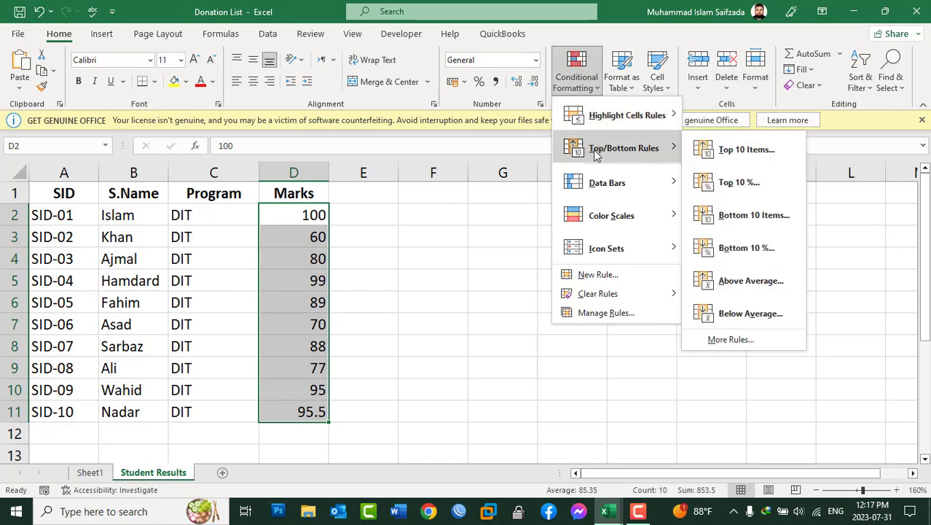
left_click(722, 155)
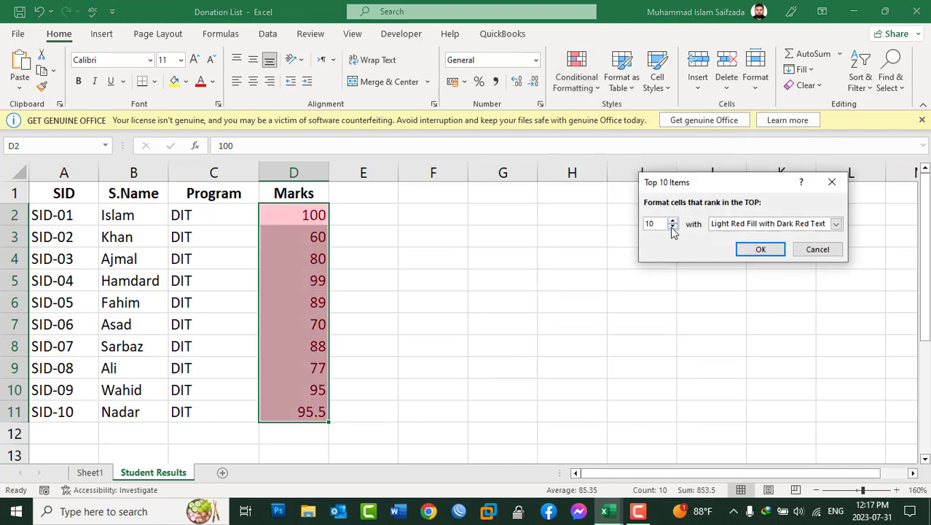
left_click(673, 227)
left_click(672, 227)
left_click(672, 227)
left_click(673, 227)
left_click(673, 227)
left_click(673, 227)
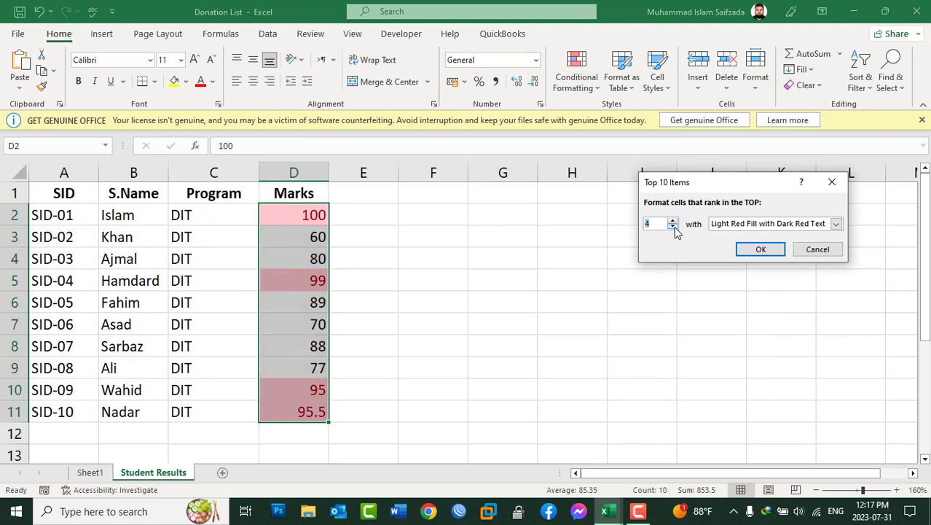
left_click(673, 226)
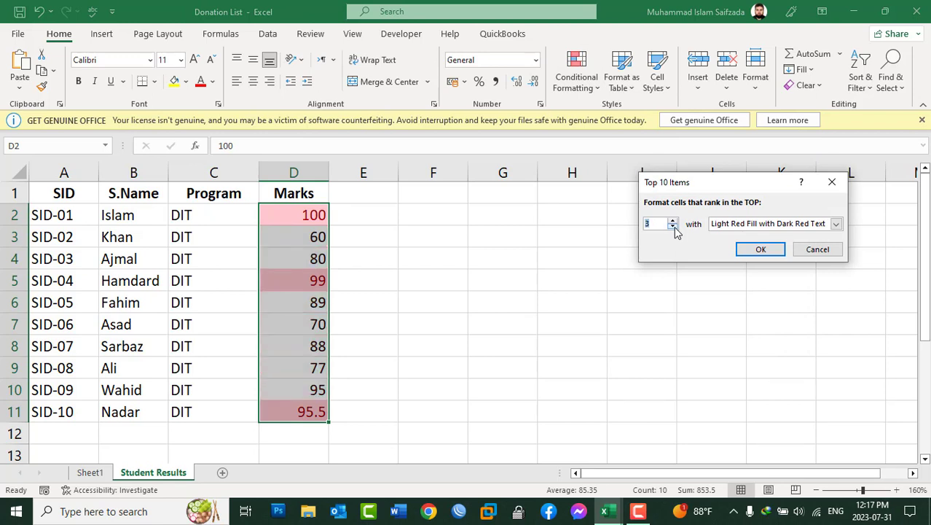
left_click(756, 251)
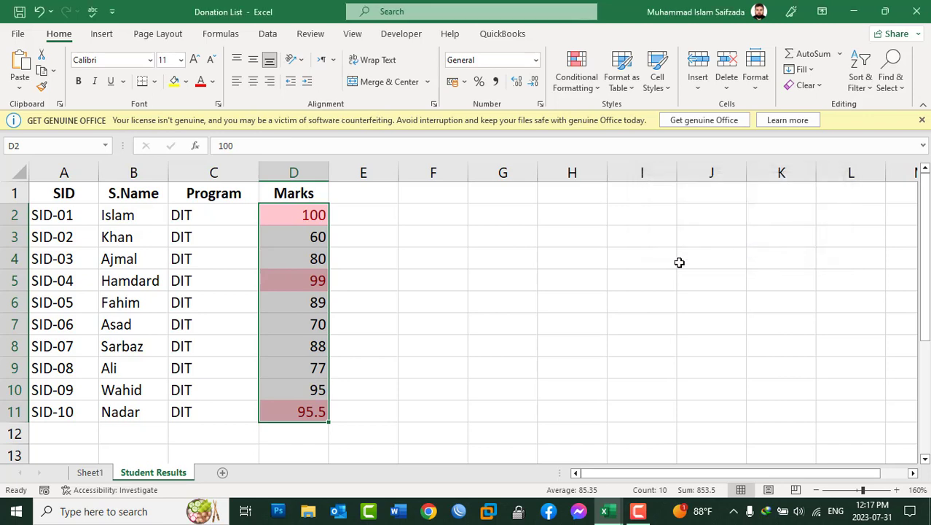
left_click(405, 275)
left_click(293, 216)
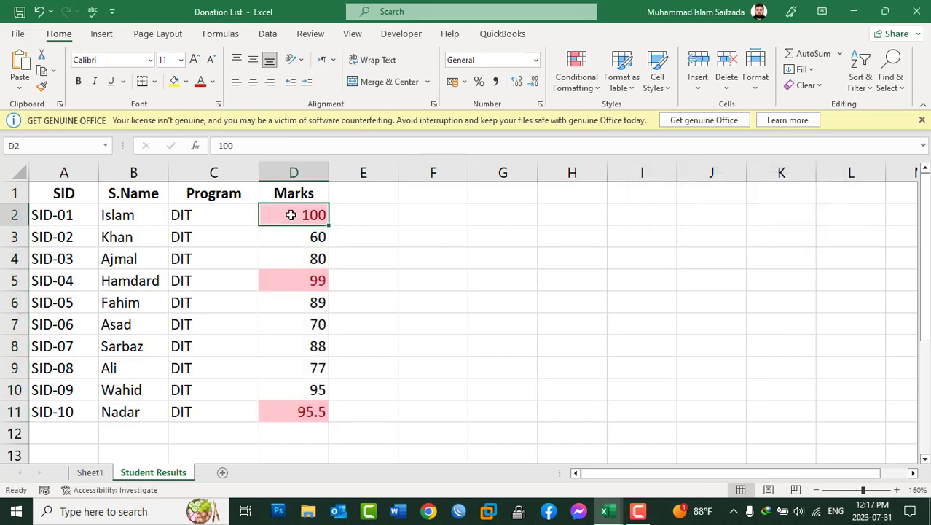
left_click(294, 279)
left_click(271, 413)
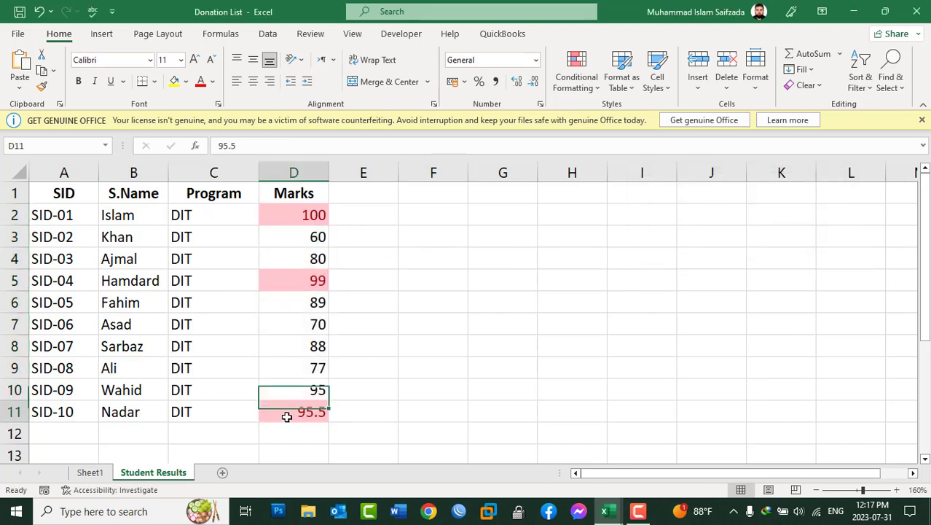
left_click(284, 215)
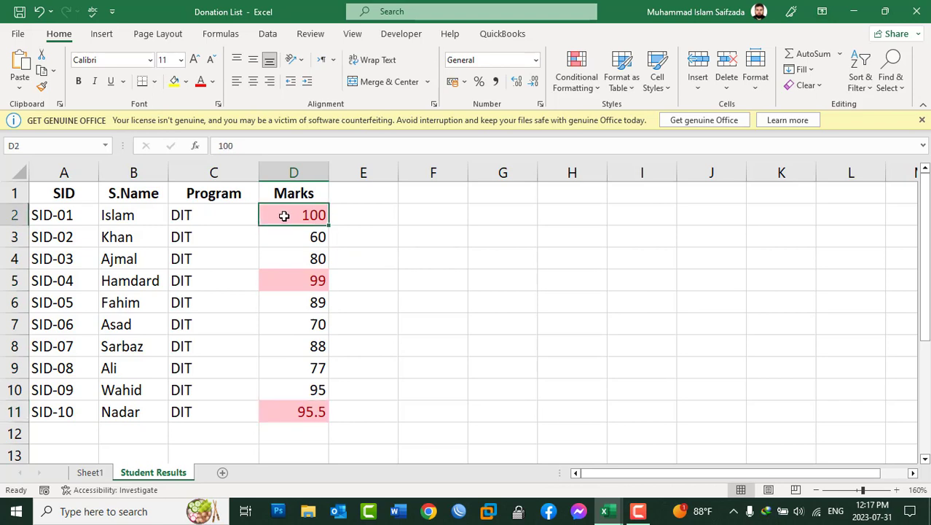
left_click(299, 279)
left_click(302, 413)
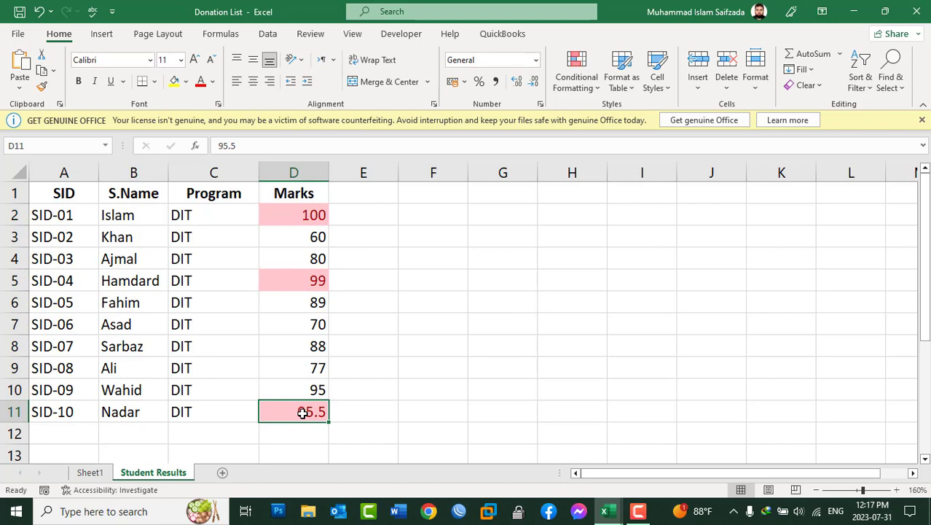
left_click_drag(291, 217, 307, 412)
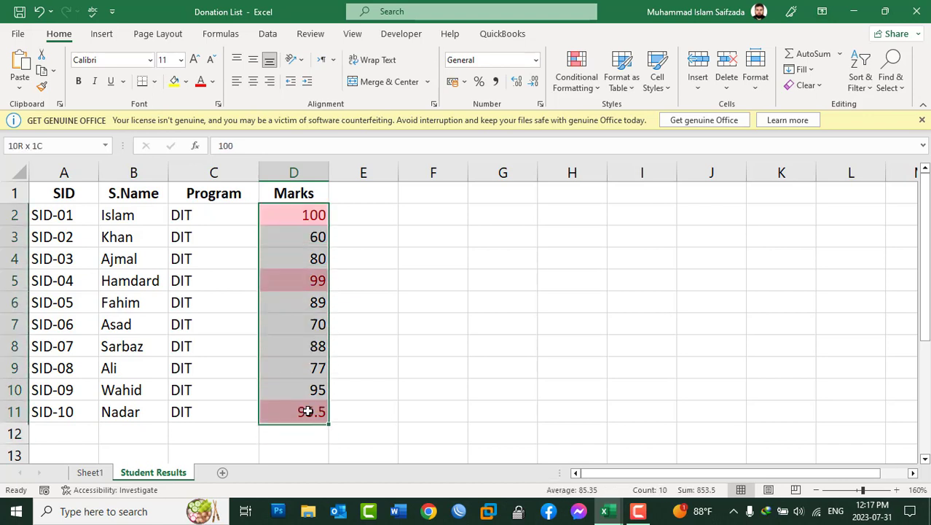
Highlight the top 3 marks with a Top 10 Items rule set to 3.
left_click(594, 88)
mouse_move(620, 148)
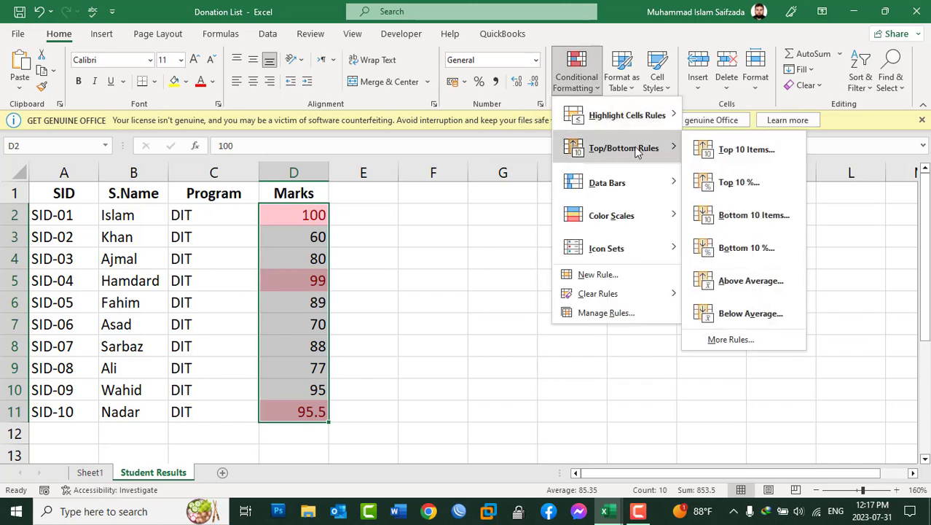
left_click(728, 149)
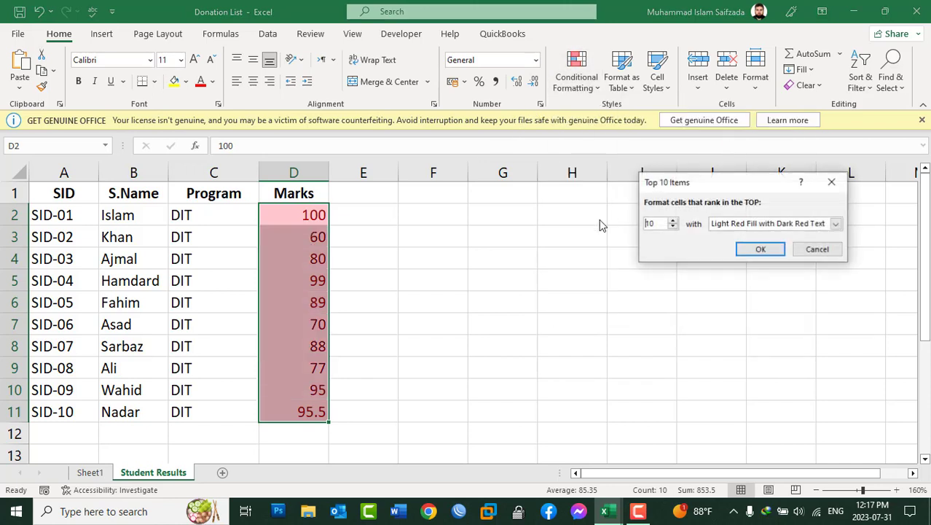
left_click(672, 228)
left_click(672, 228)
left_click(673, 228)
left_click(673, 228)
left_click(673, 228)
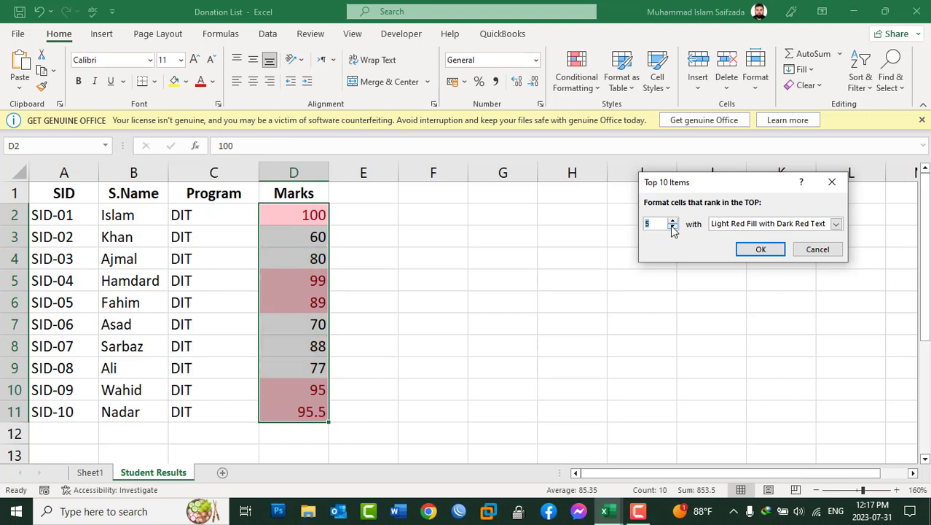
left_click(672, 228)
left_click(672, 228)
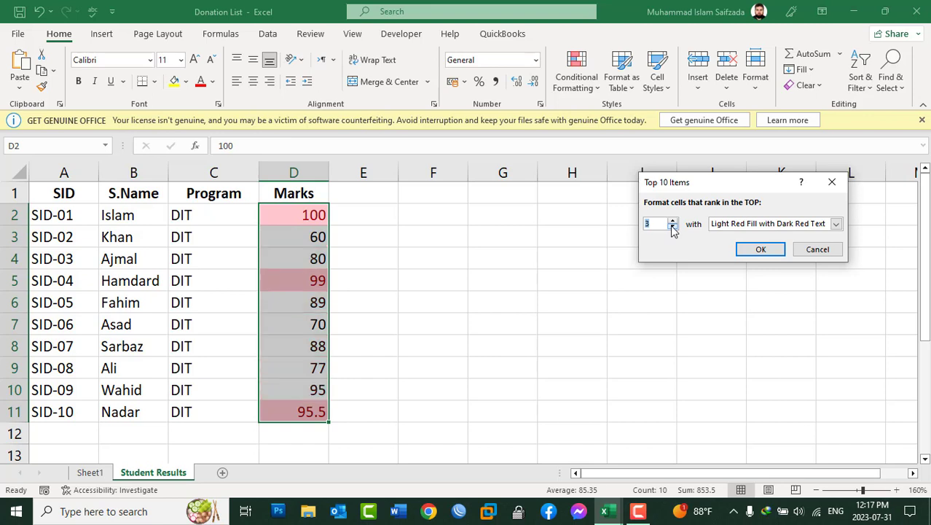
left_click(801, 249)
Clear the conditional formatting rules from the selected marks.
left_click(580, 86)
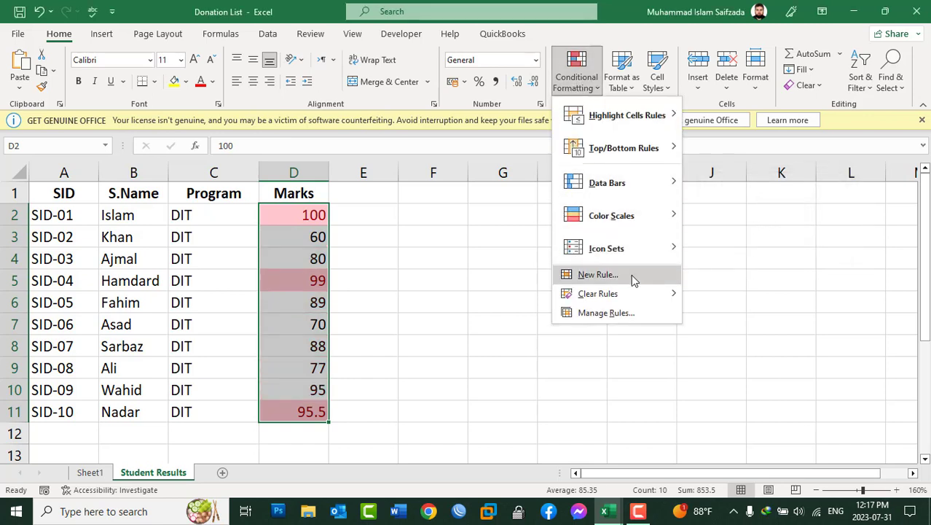
mouse_move(632, 293)
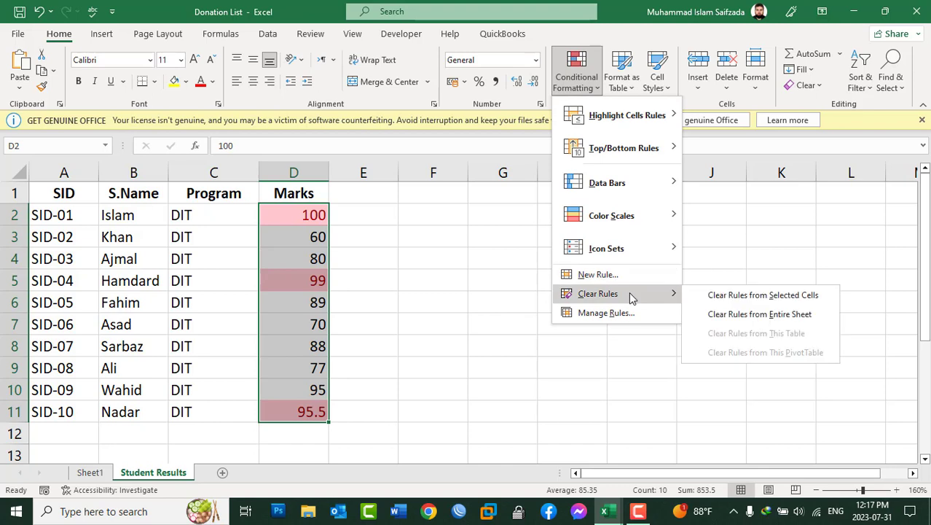
left_click(745, 295)
left_click(587, 86)
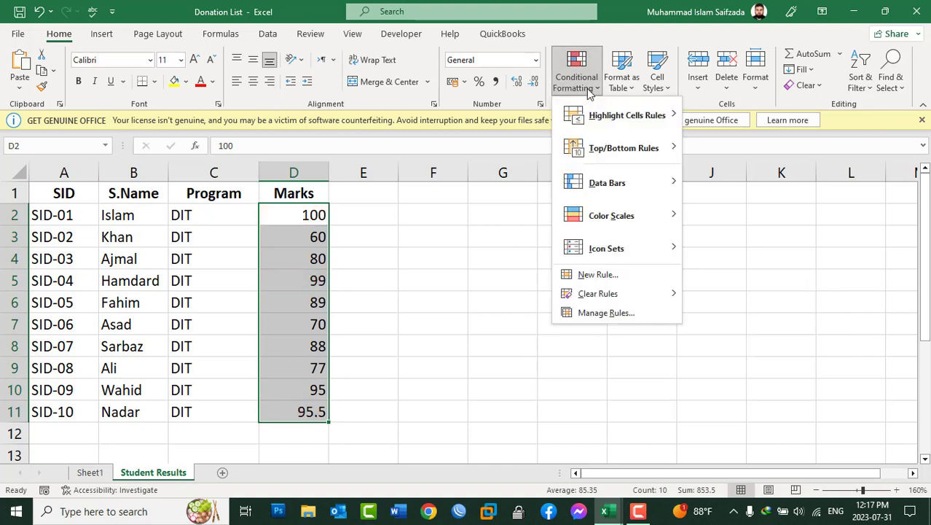
mouse_move(612, 146)
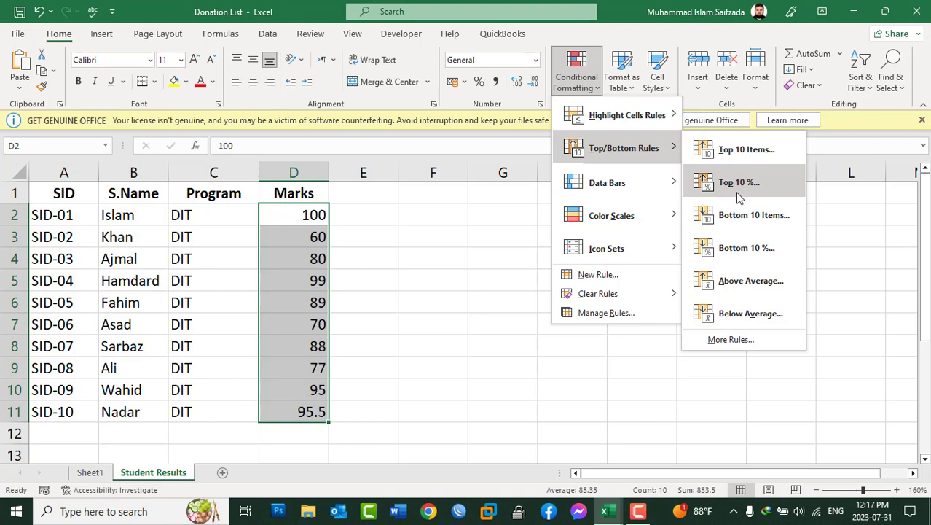
left_click(740, 183)
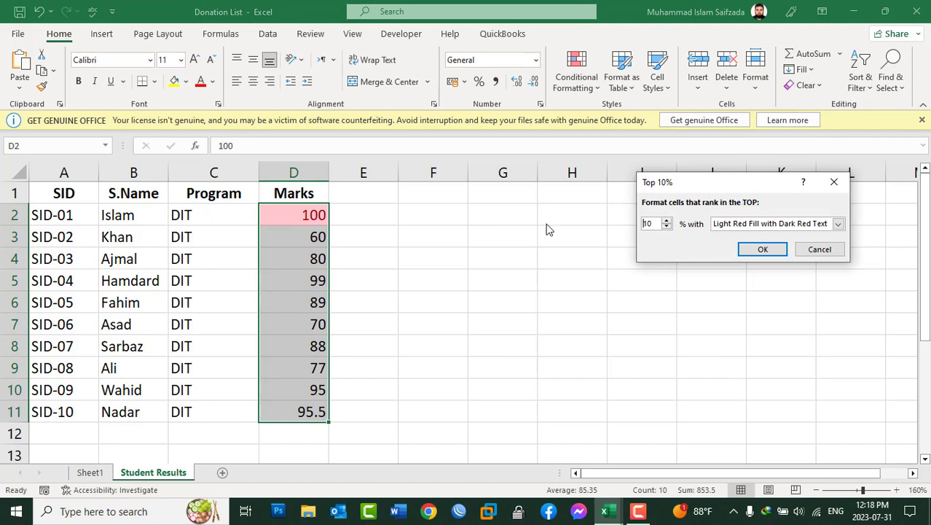
left_click(667, 227)
left_click(667, 227)
left_click(818, 250)
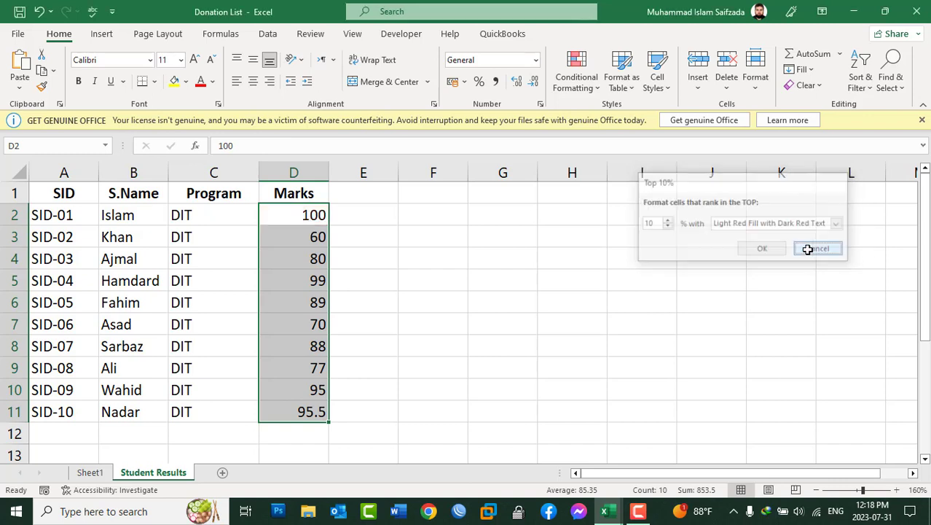
Erase marks D3:D11 and fill D3:D5 with 90.
left_click_drag(305, 241, 302, 415)
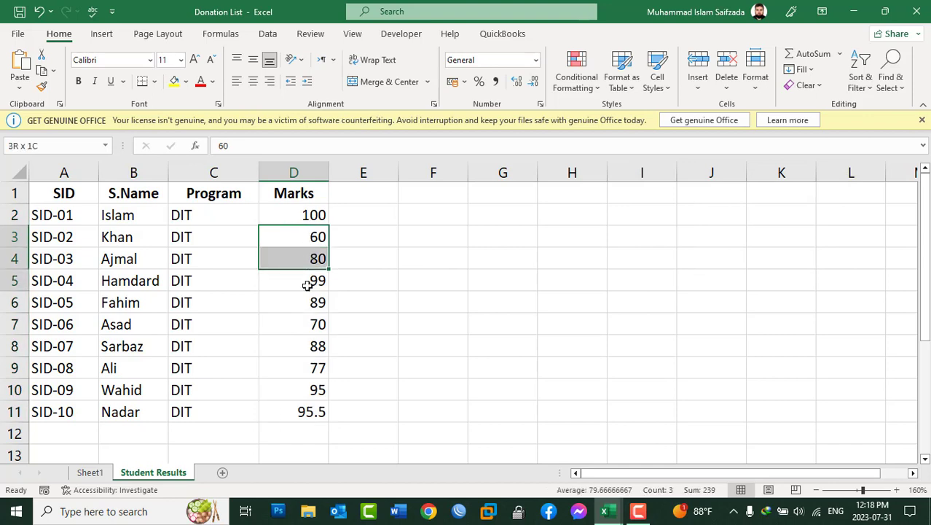
key("Delete")
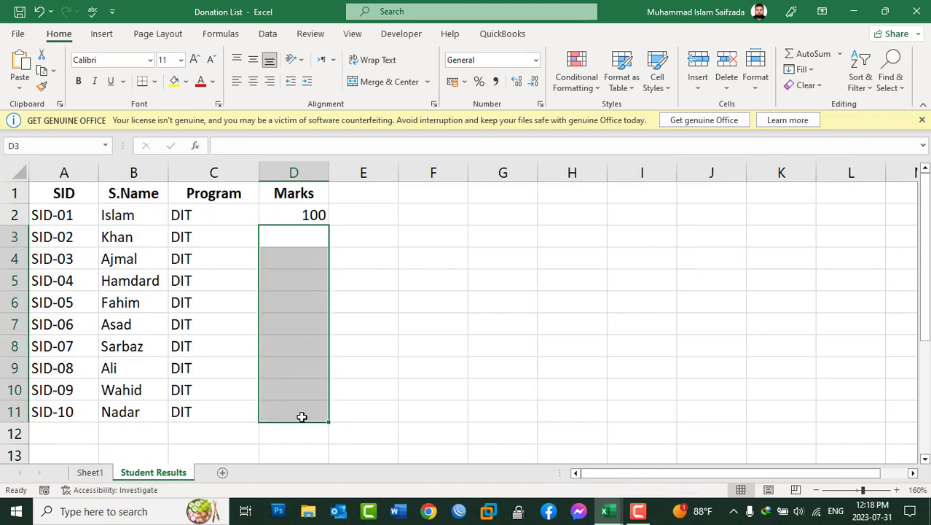
left_click_drag(303, 214, 304, 275)
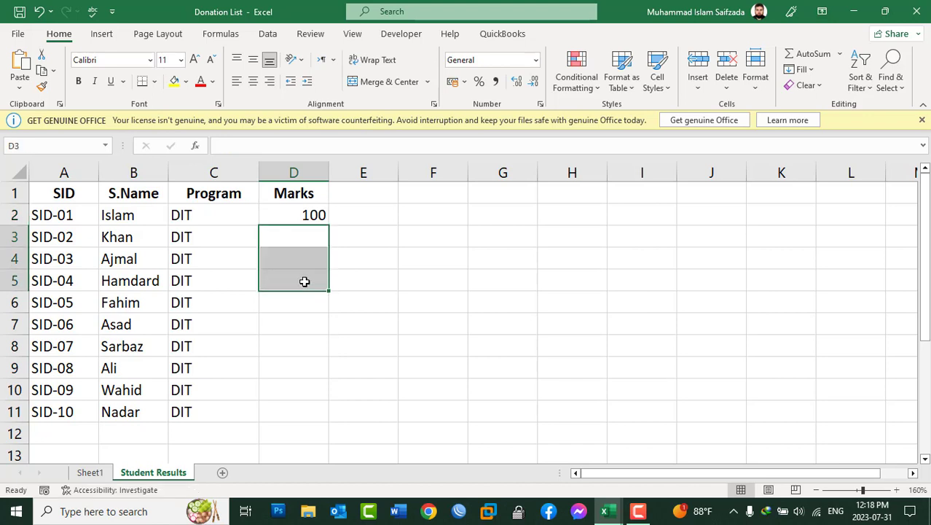
type("90")
key("ctrl+Return")
Fill D6:D9 with 80 and D10:D11 with 60, then select marks D2:D11.
key("Down")
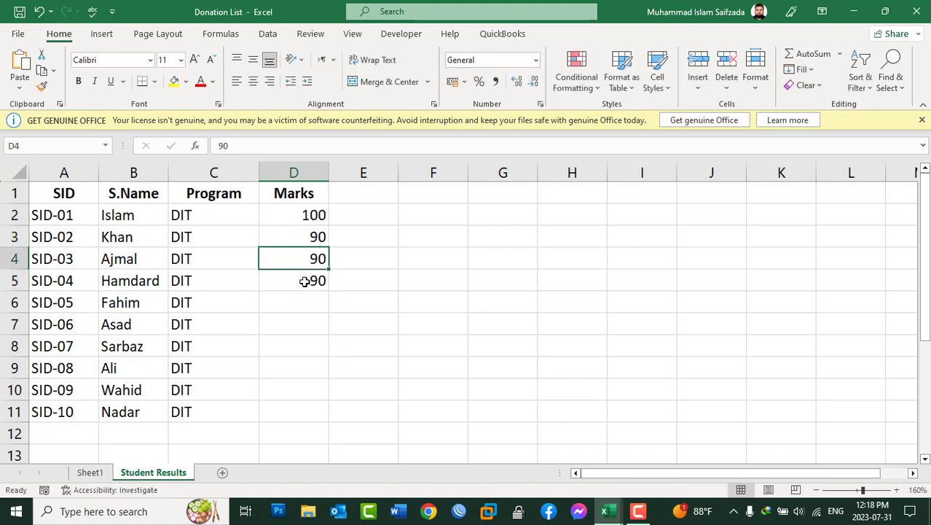
key("Down")
key("Down")
key("shift+Down")
key("shift+Down")
key("shift+Down")
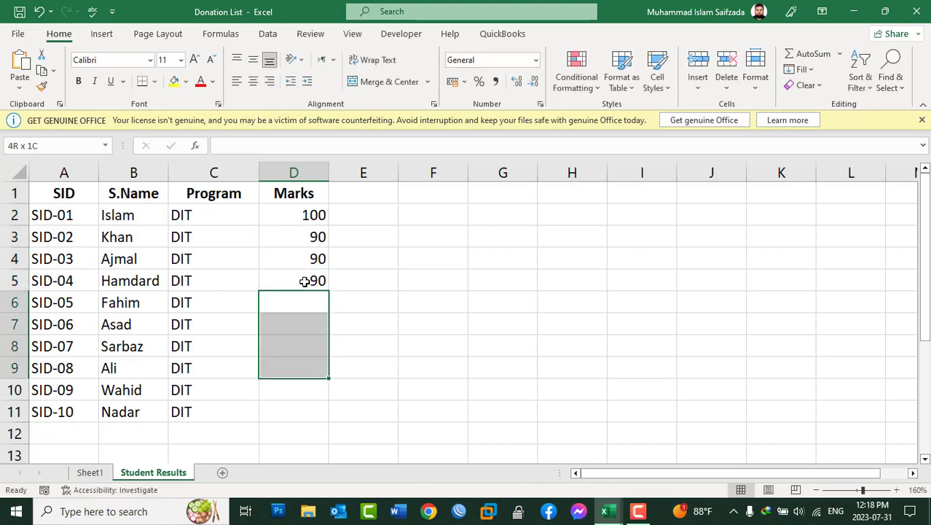
type("80")
key("ctrl+Return")
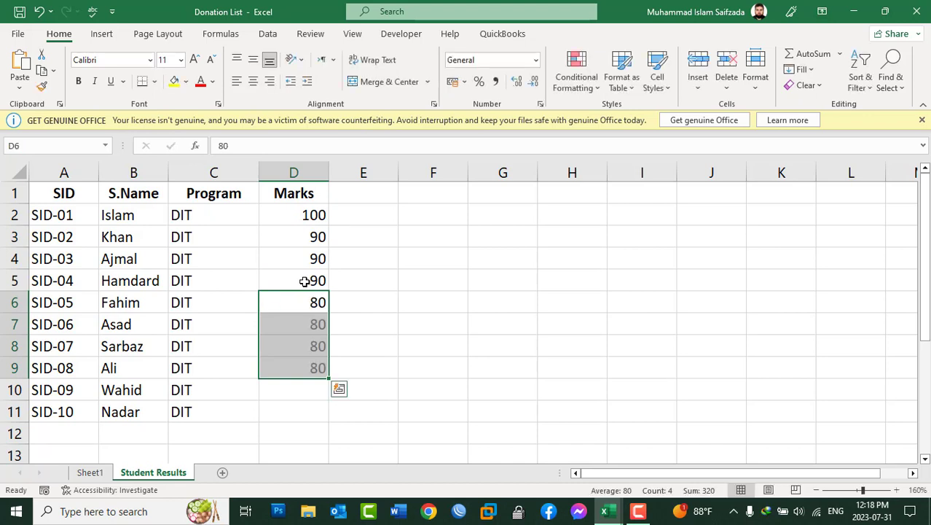
key("Down")
key("Down")
key("Down")
key("Down")
key("shift+Down")
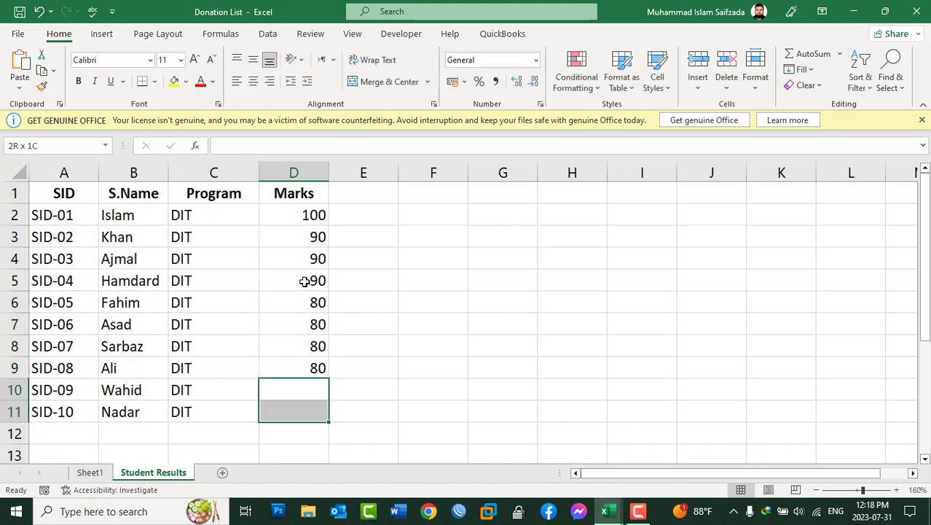
type("60")
key("ctrl+Return")
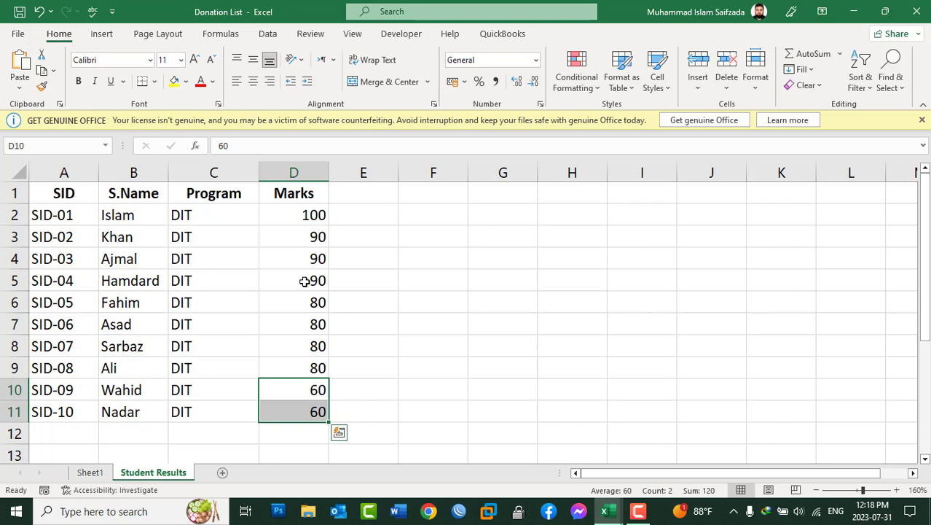
left_click_drag(298, 216, 297, 408)
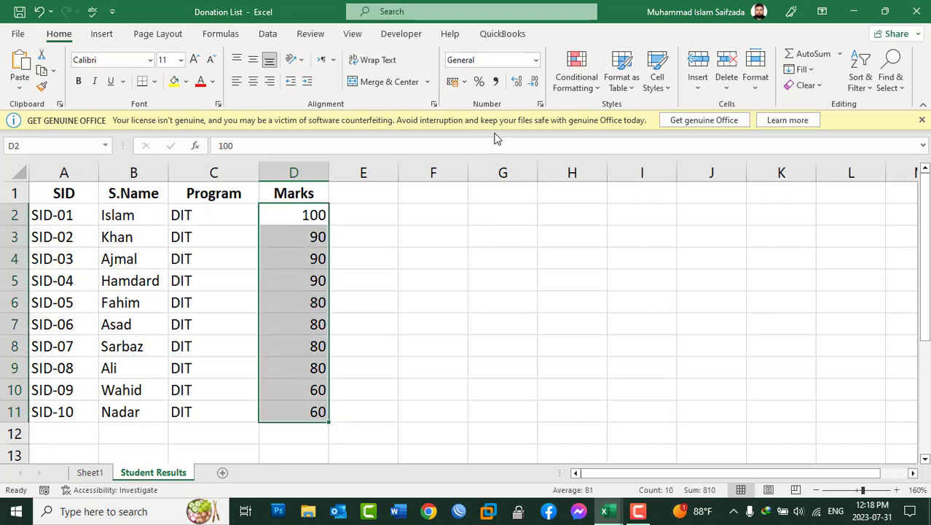
left_click(575, 73)
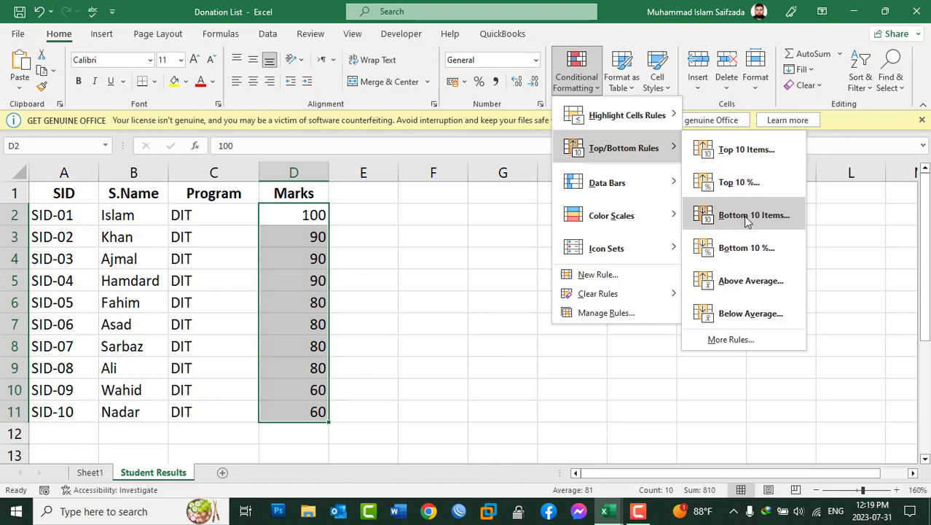
left_click(747, 215)
left_click(672, 226)
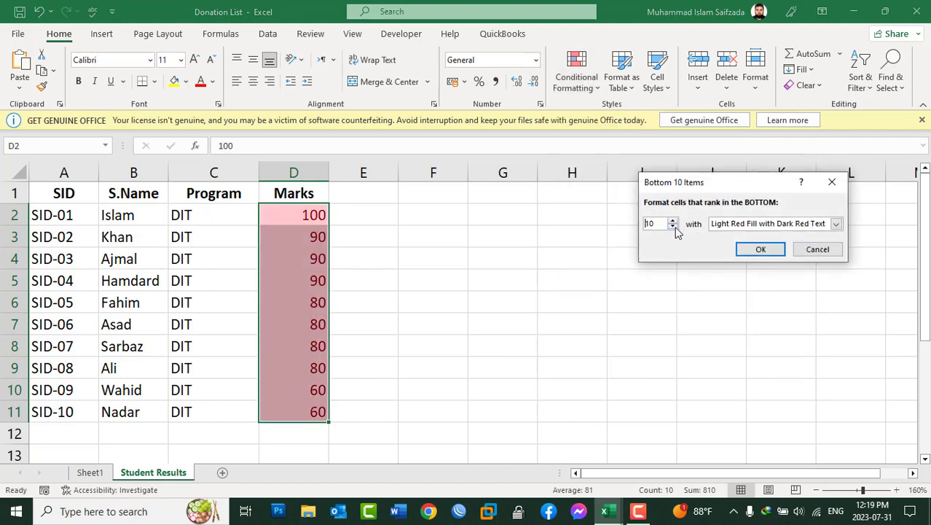
left_click(673, 227)
left_click(672, 226)
left_click(673, 226)
left_click(672, 227)
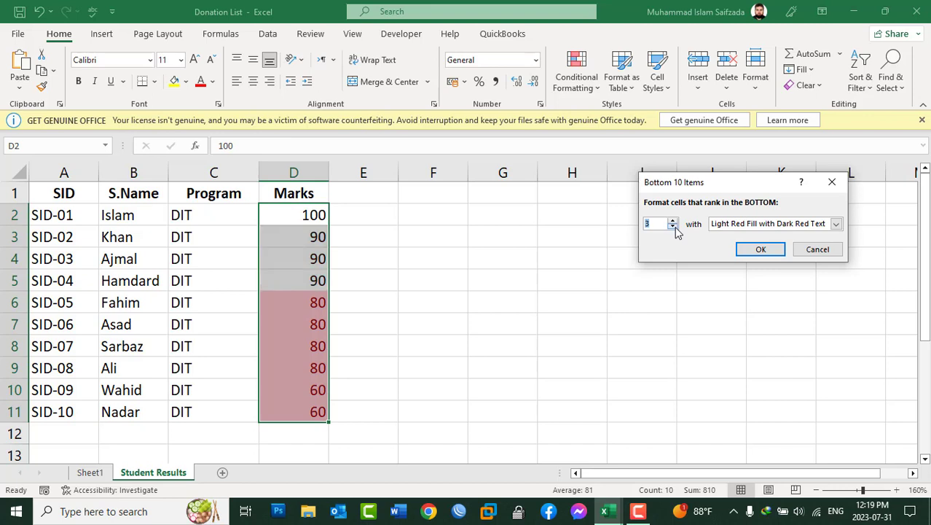
left_click(673, 228)
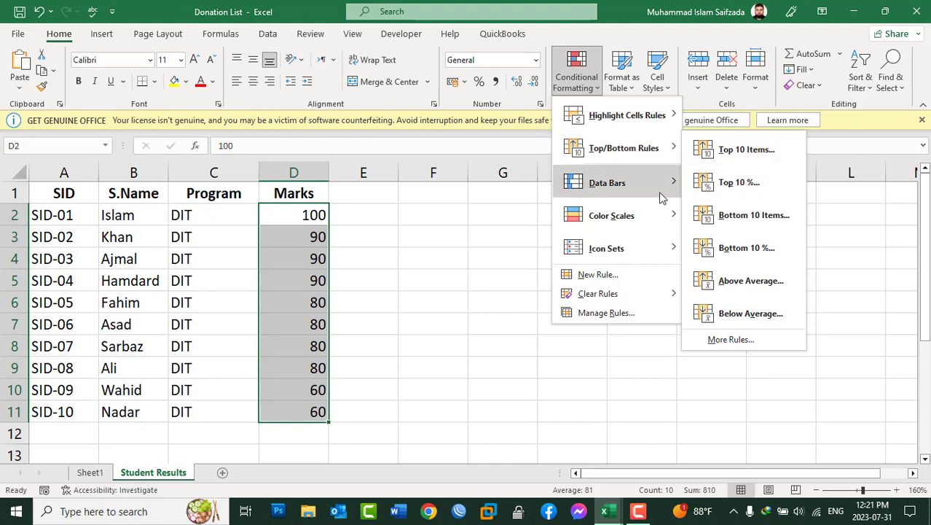
mouse_move(655, 191)
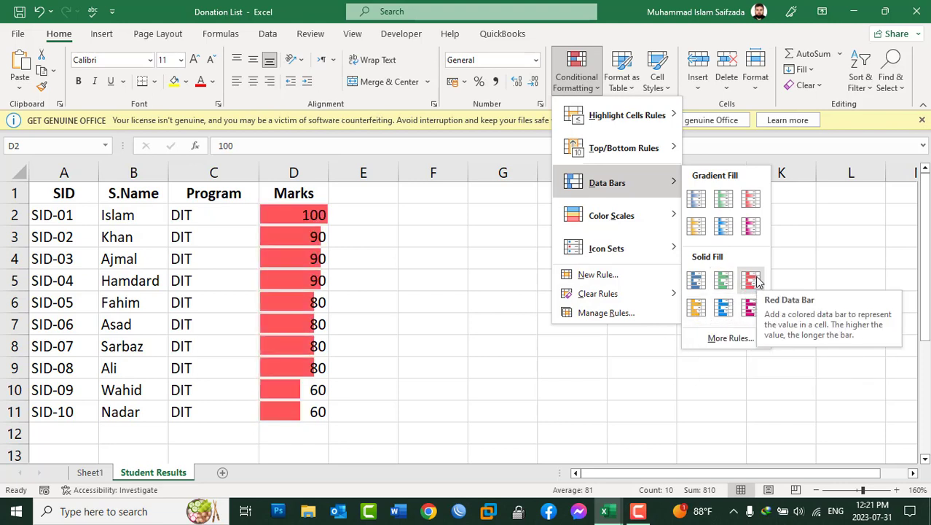
mouse_move(640, 219)
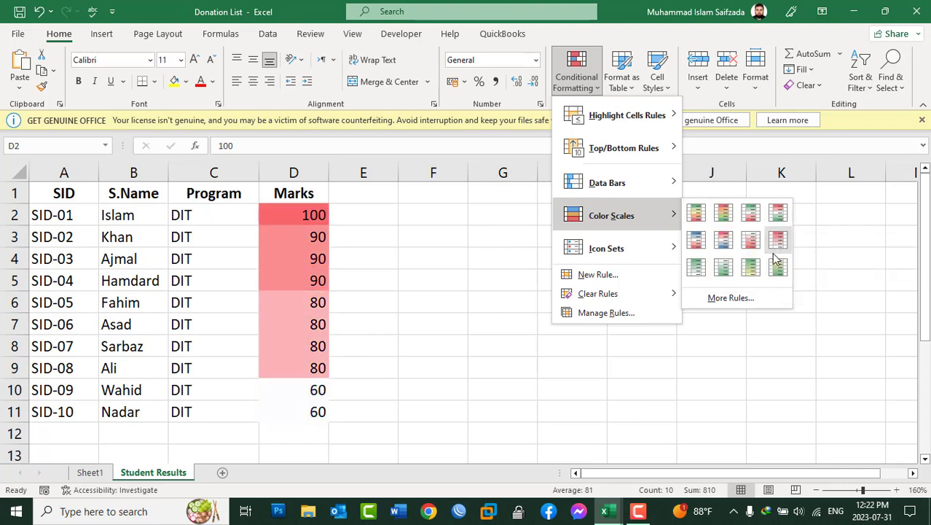
mouse_move(628, 255)
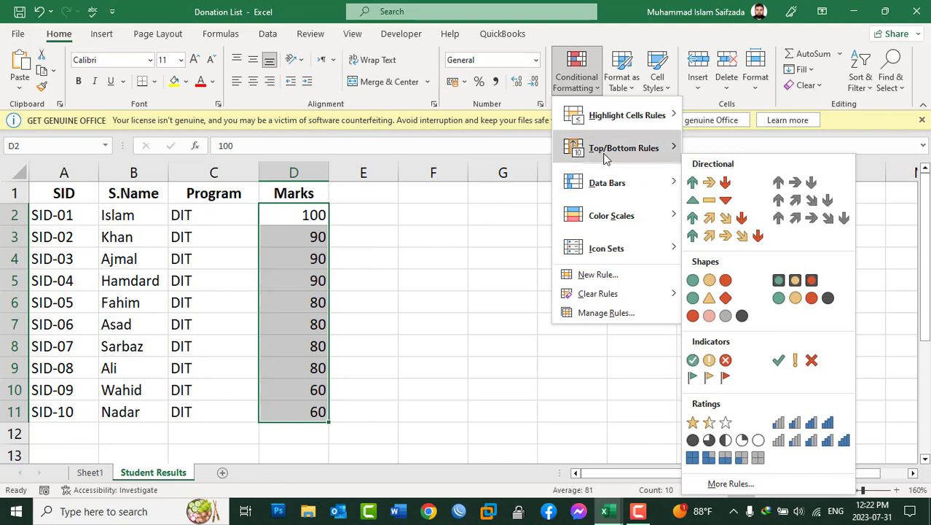
mouse_move(625, 122)
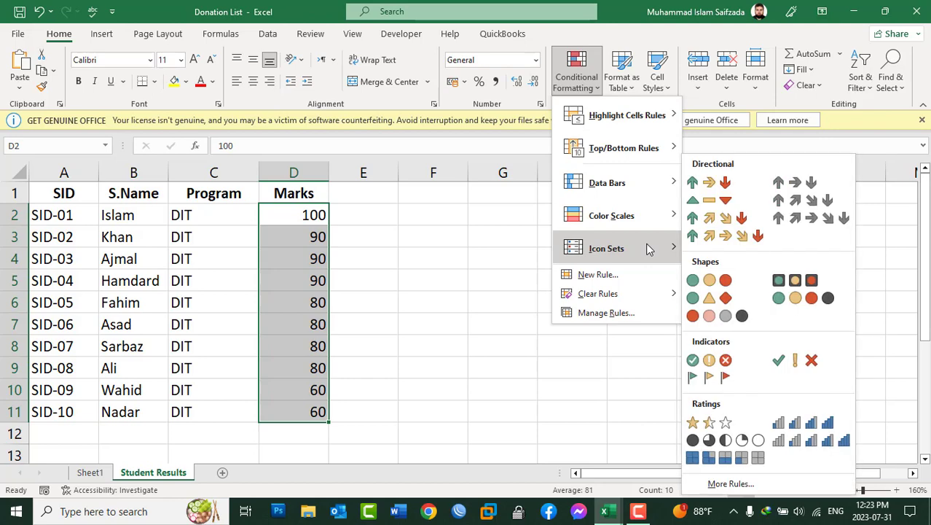
Start a new rule colouring all cells by value, keeping the minimum at Lowest Value.
left_click(609, 276)
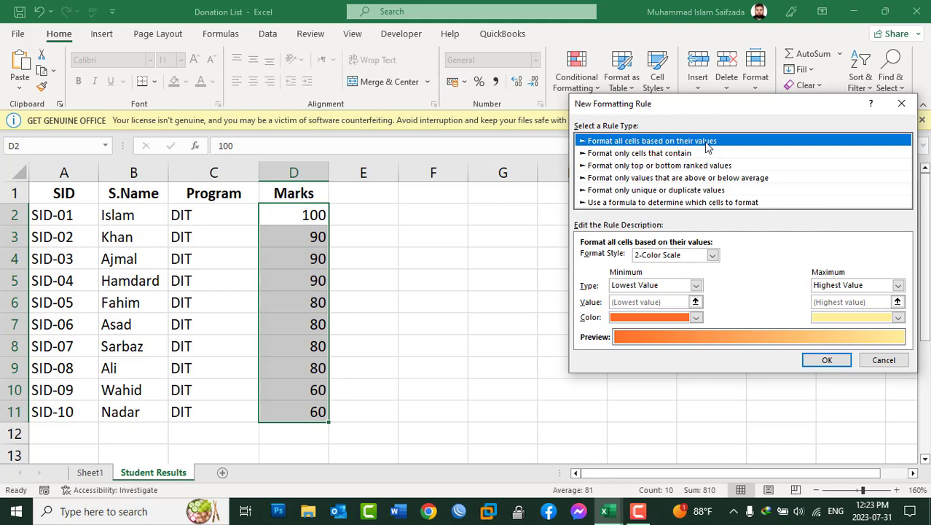
left_click(644, 155)
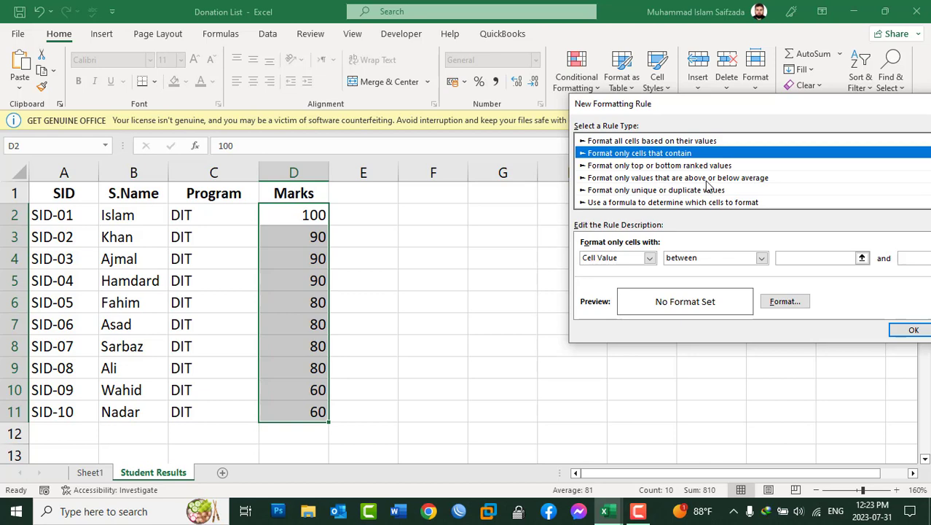
left_click(672, 141)
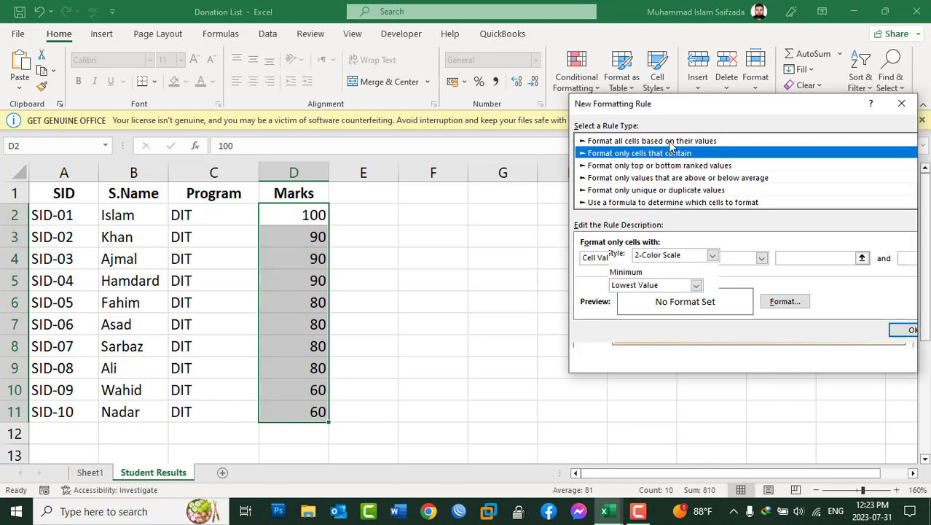
left_click(637, 289)
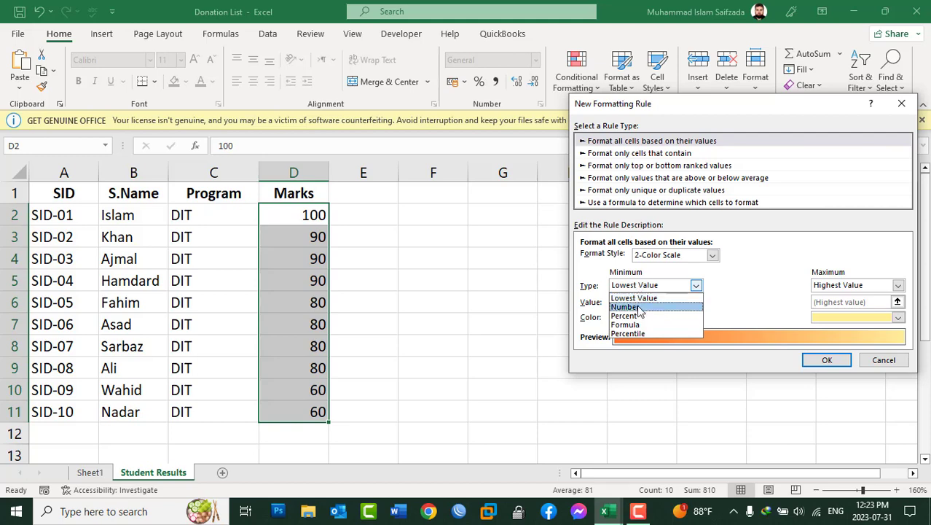
left_click(639, 309)
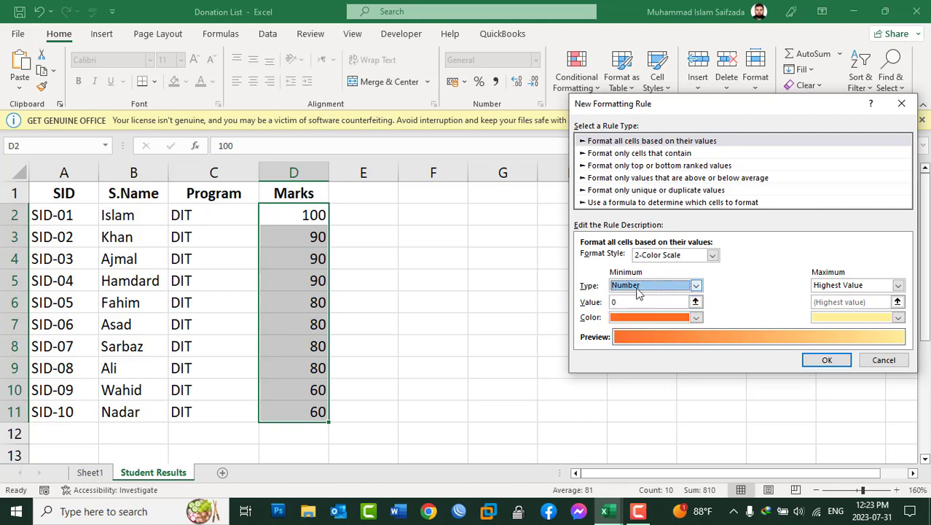
left_click(636, 288)
left_click(636, 299)
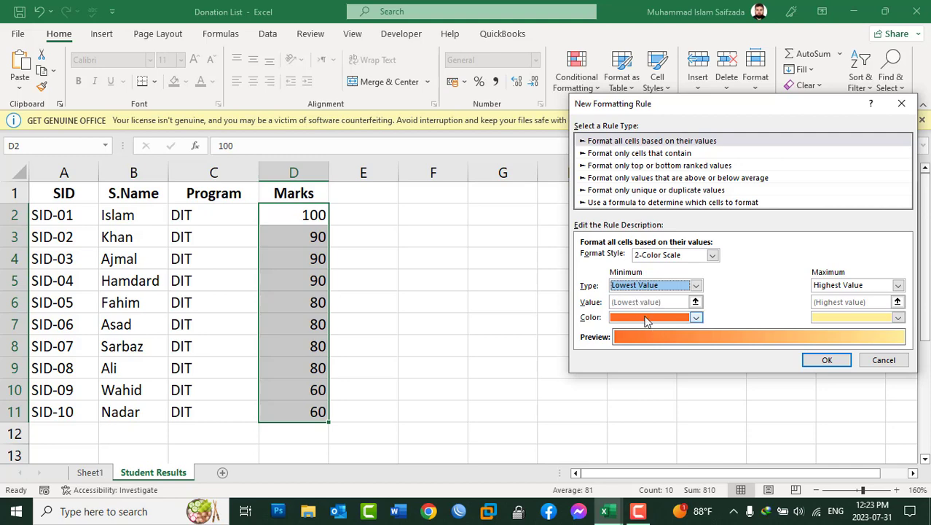
Set the 2-colour scale to yellow minimum and blue maximum and apply it.
left_click(646, 320)
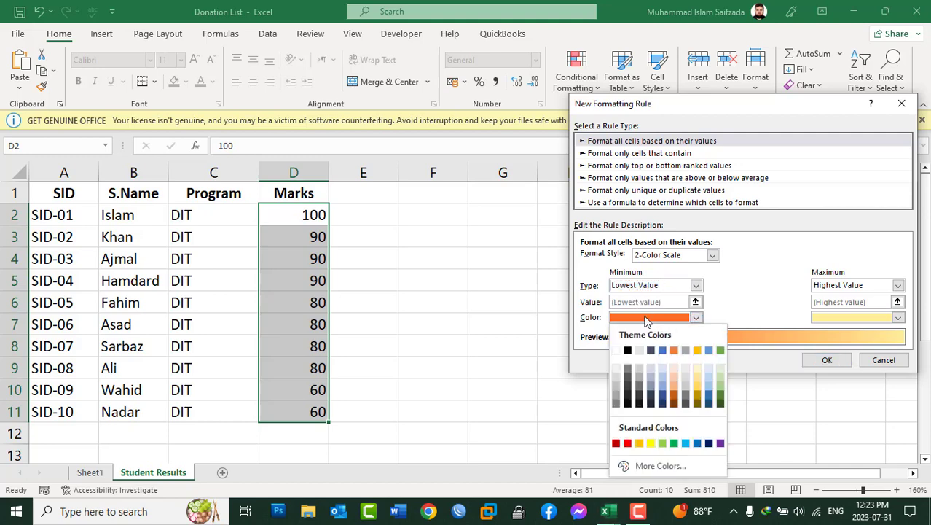
left_click(650, 444)
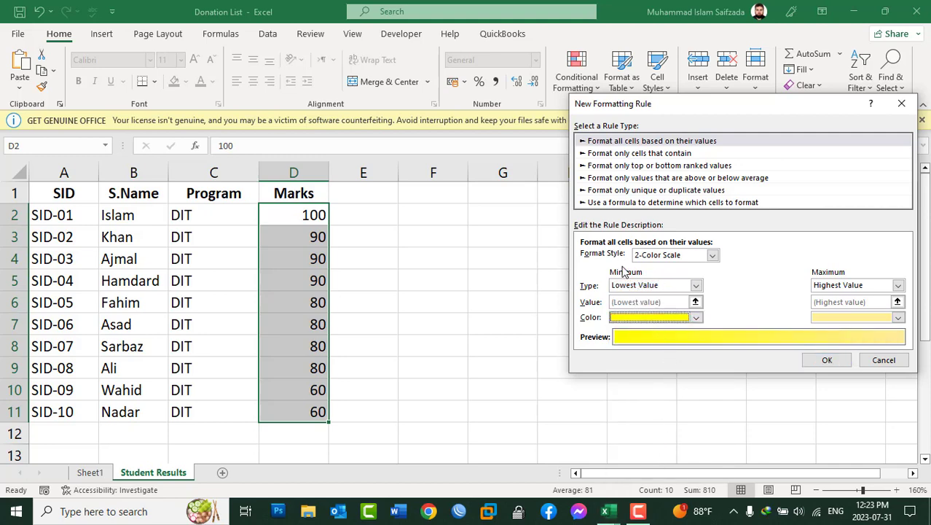
left_click(843, 322)
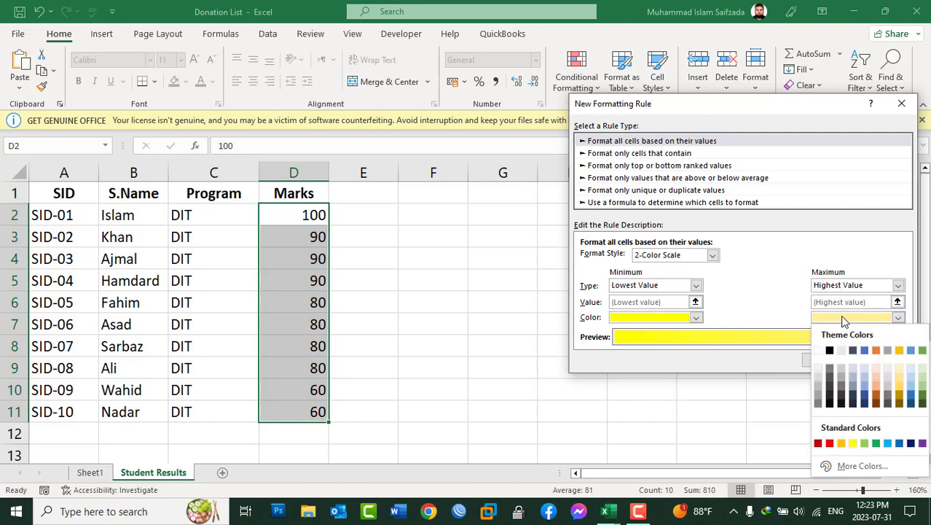
left_click(867, 355)
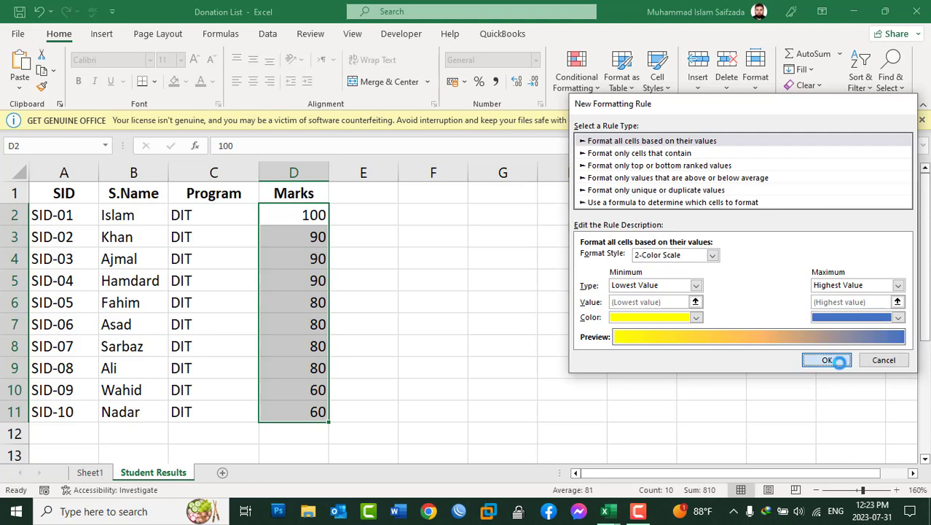
left_click(830, 360)
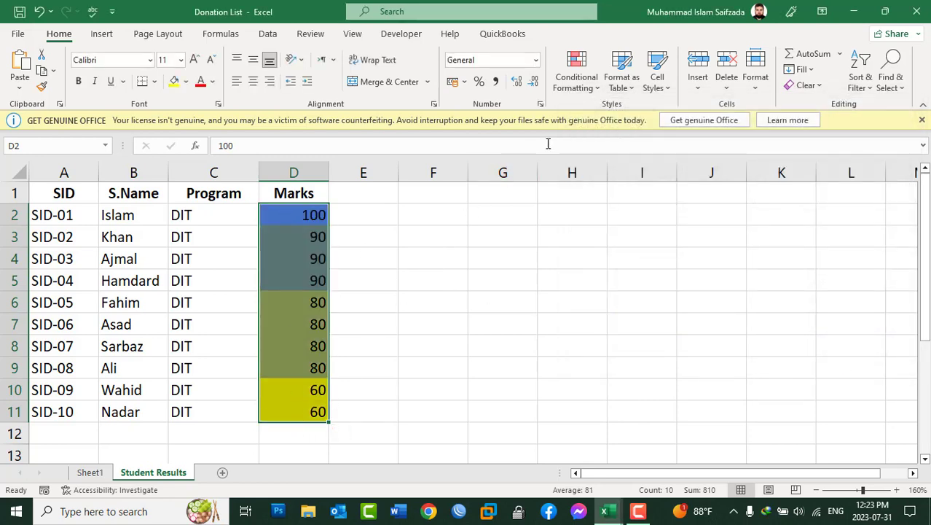
left_click(587, 87)
mouse_move(610, 298)
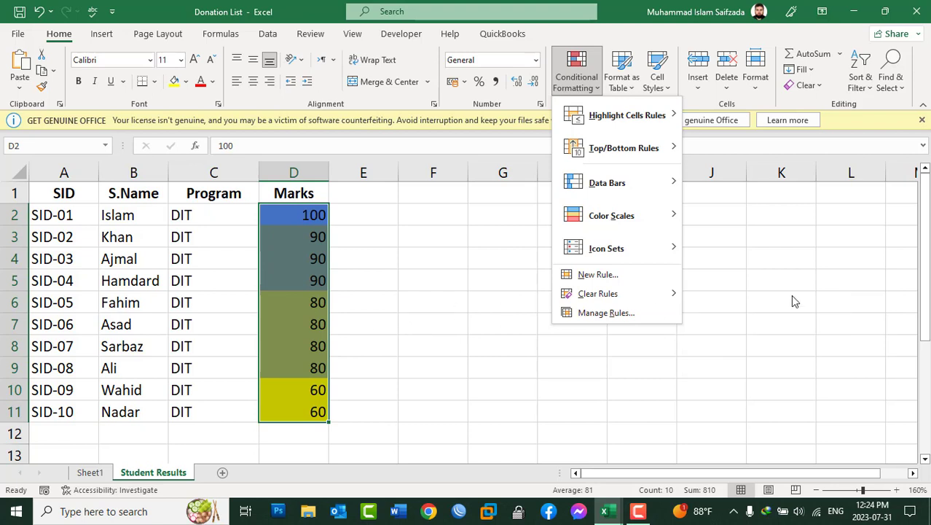
Clear the colour-scale rule from the selected Marks cells D2:D11.
mouse_move(667, 294)
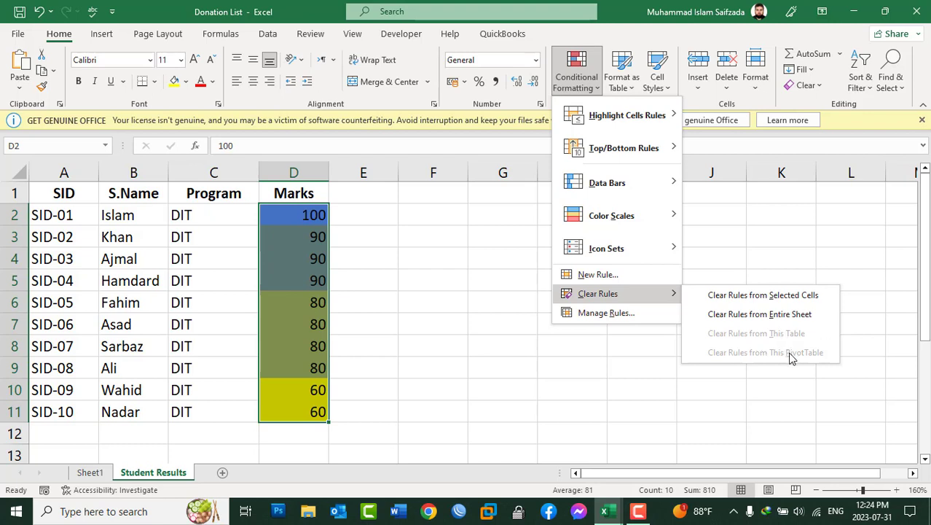
left_click(748, 296)
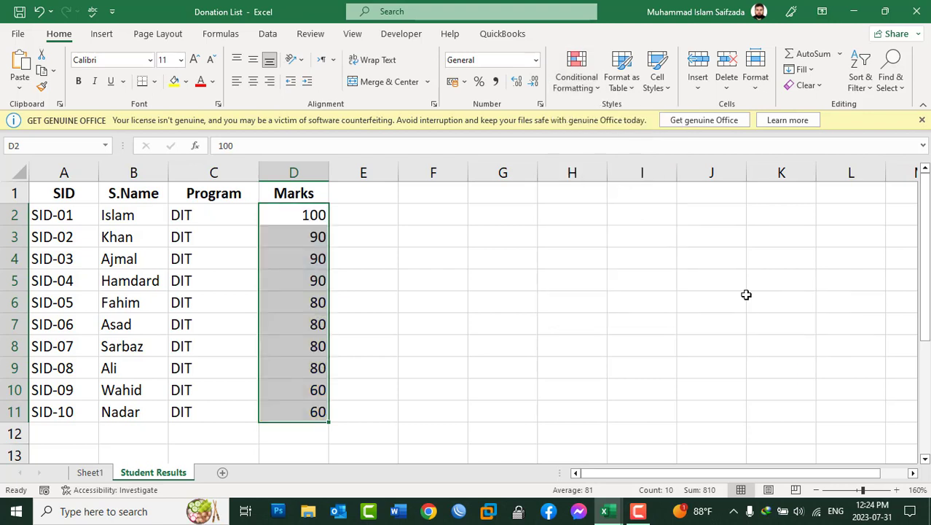
left_click(588, 86)
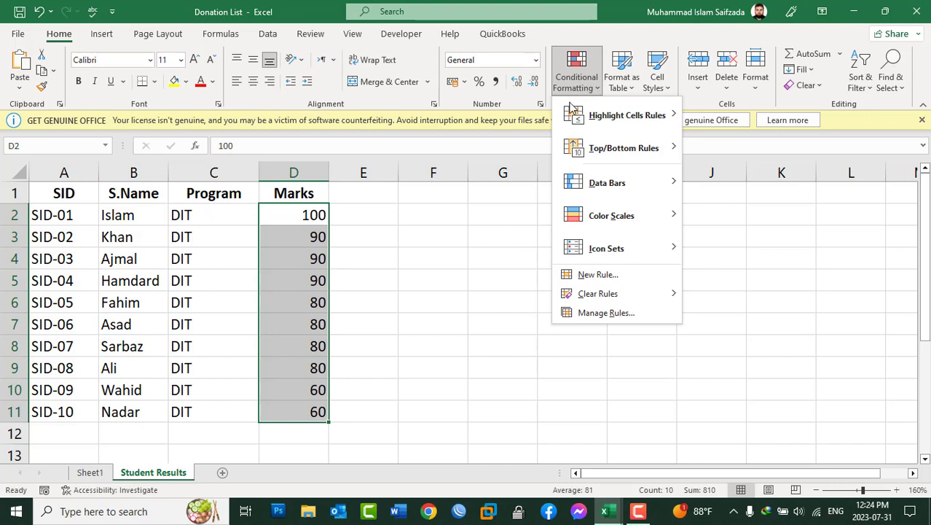
left_click(443, 221)
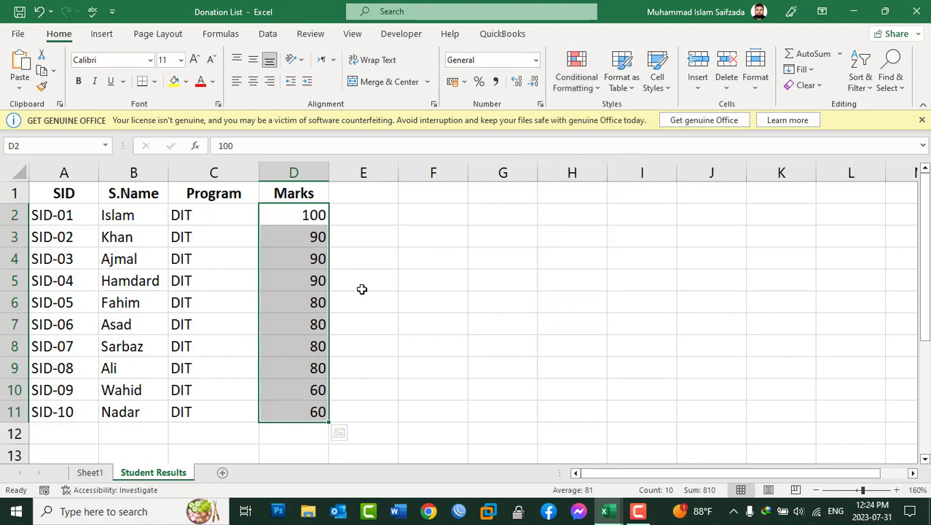
Format A1:D11 as a table in a light green style with a header row.
mouse_move(291, 408)
left_mouse_down()
mouse_move(97, 239)
mouse_move(64, 189)
left_mouse_up()
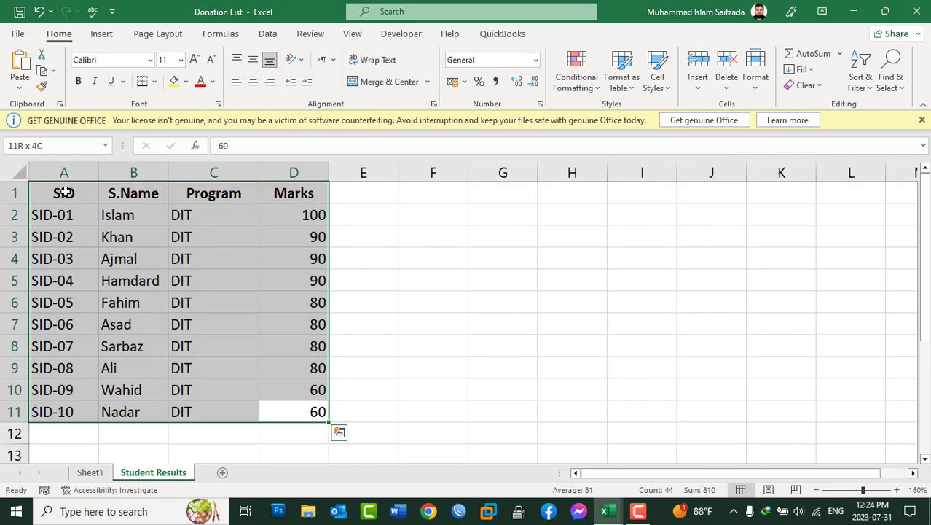
left_click(631, 92)
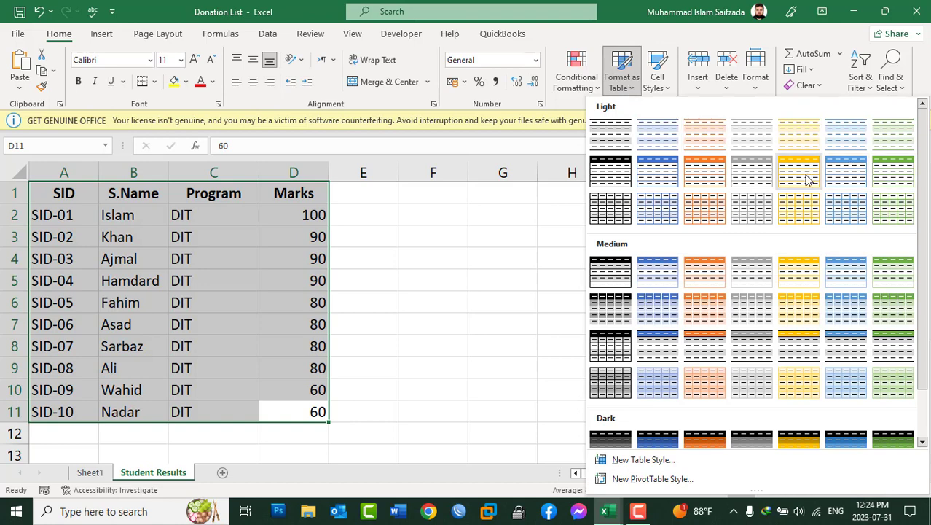
left_click(895, 175)
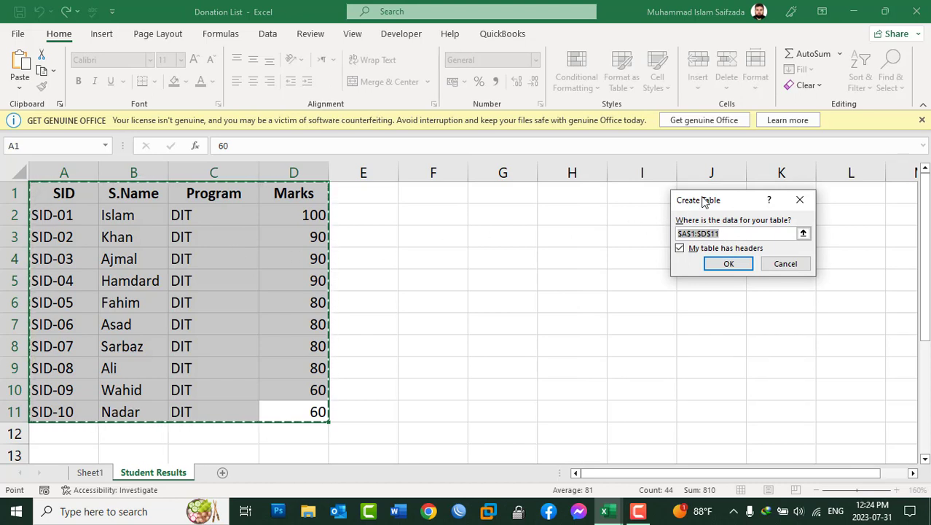
left_click_drag(704, 201, 575, 210)
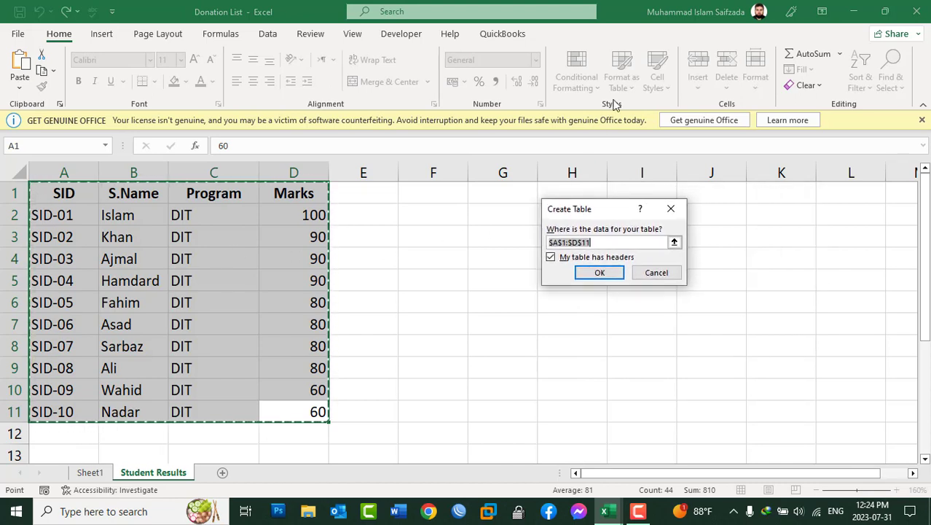
left_click(611, 242)
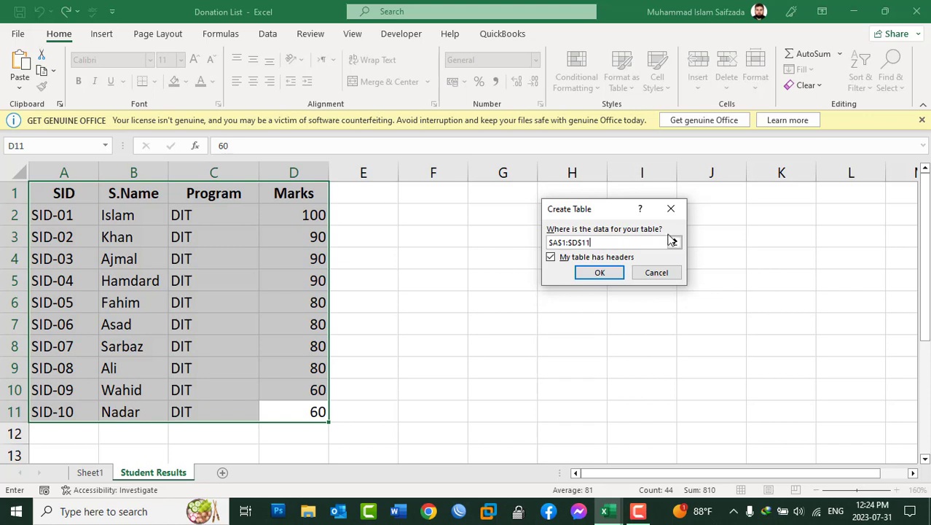
left_click_drag(615, 243, 529, 246)
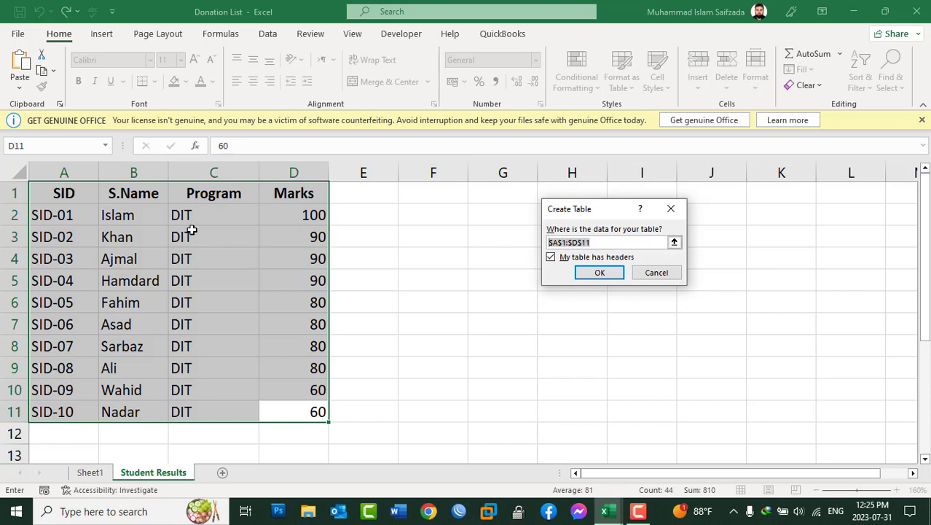
key("BackSpace")
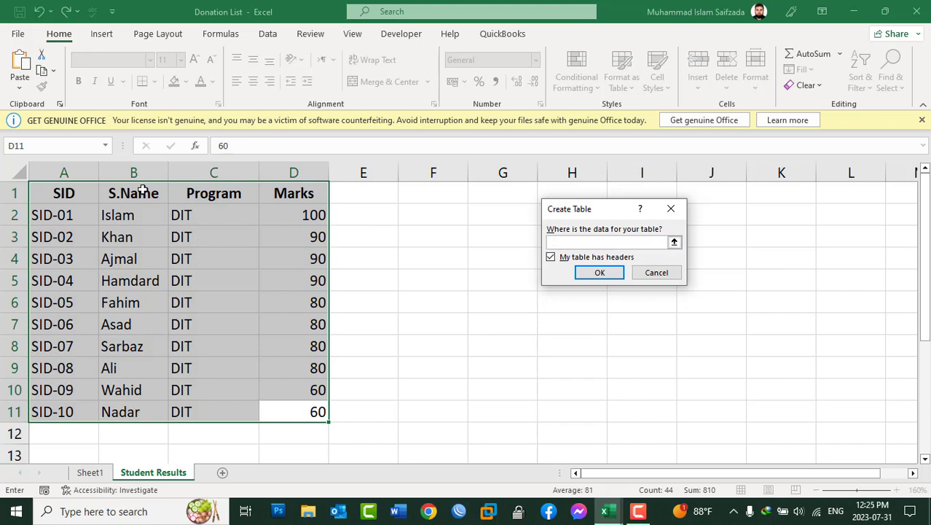
left_click_drag(64, 201, 304, 409)
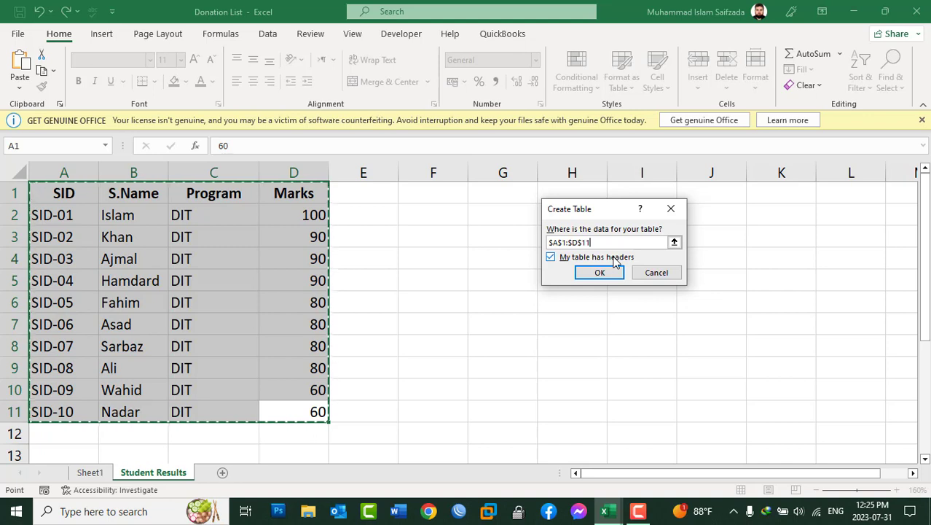
left_click(614, 260)
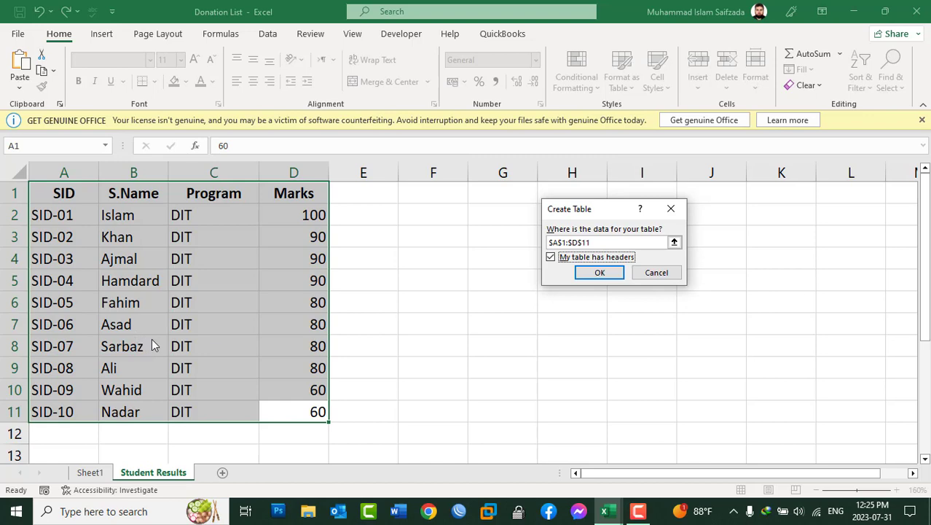
left_click(600, 272)
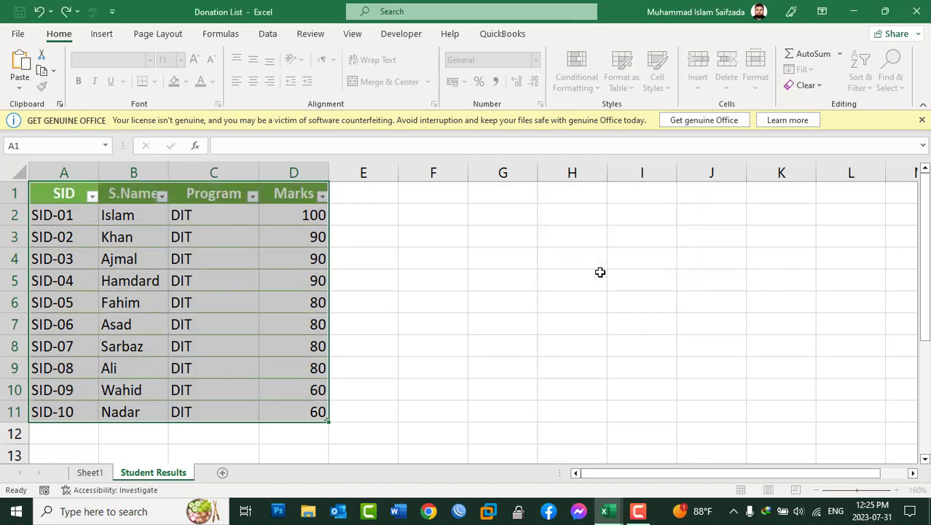
left_click(600, 272)
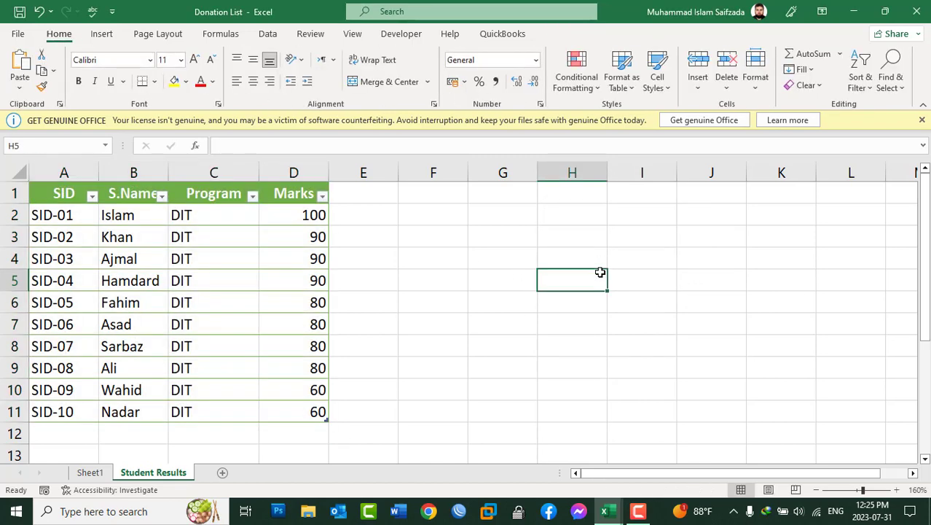
Turn off the header filter arrows with Sort & Filter > Filter.
left_click(208, 198)
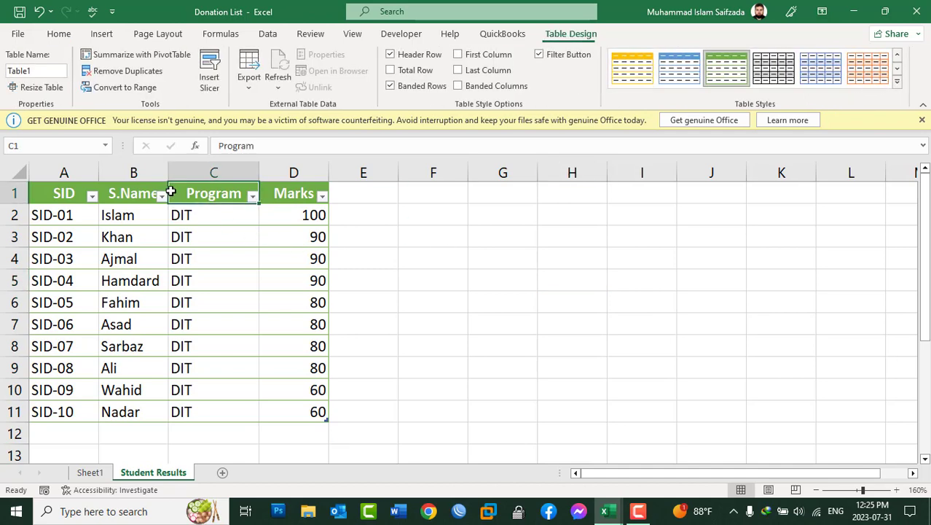
left_click(58, 34)
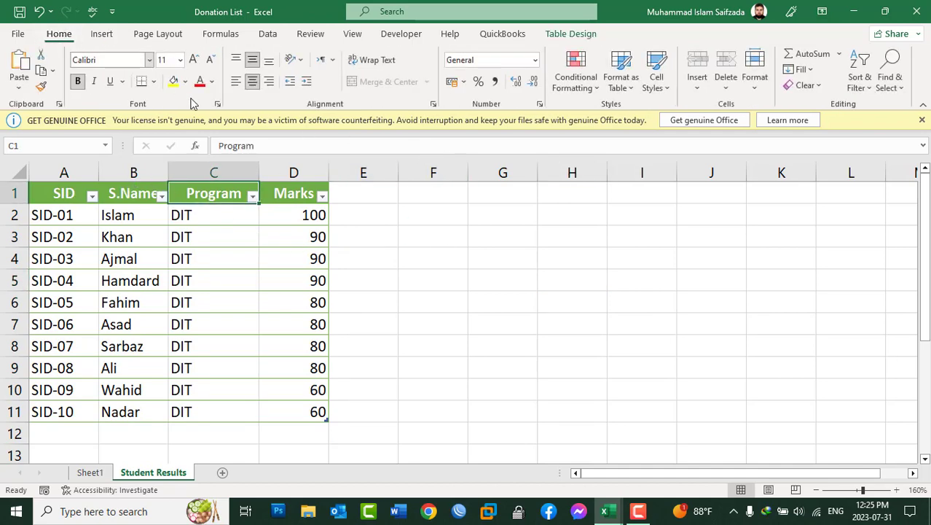
left_click(861, 83)
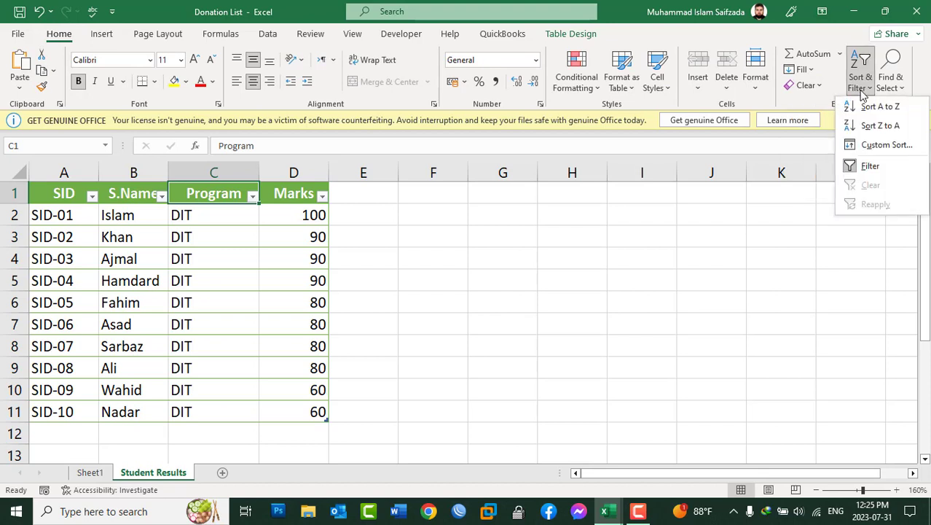
left_click(877, 167)
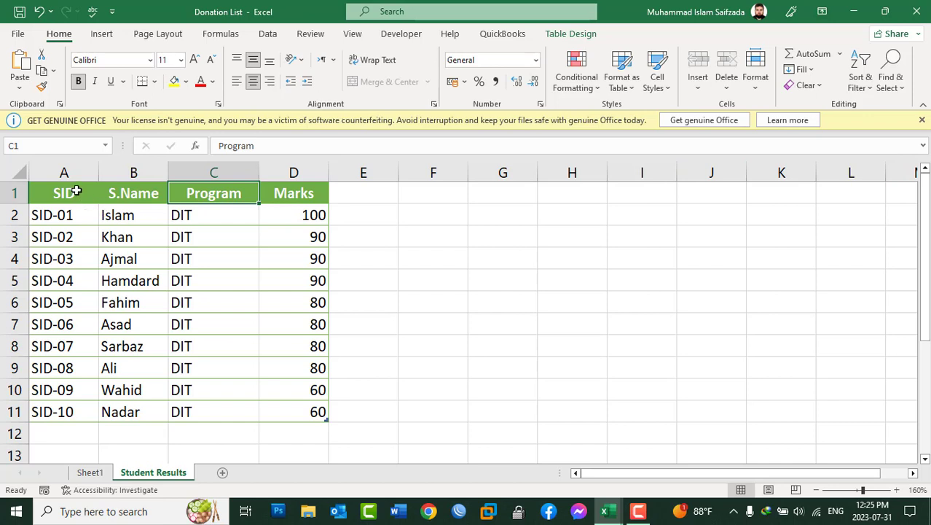
left_click_drag(75, 191, 275, 192)
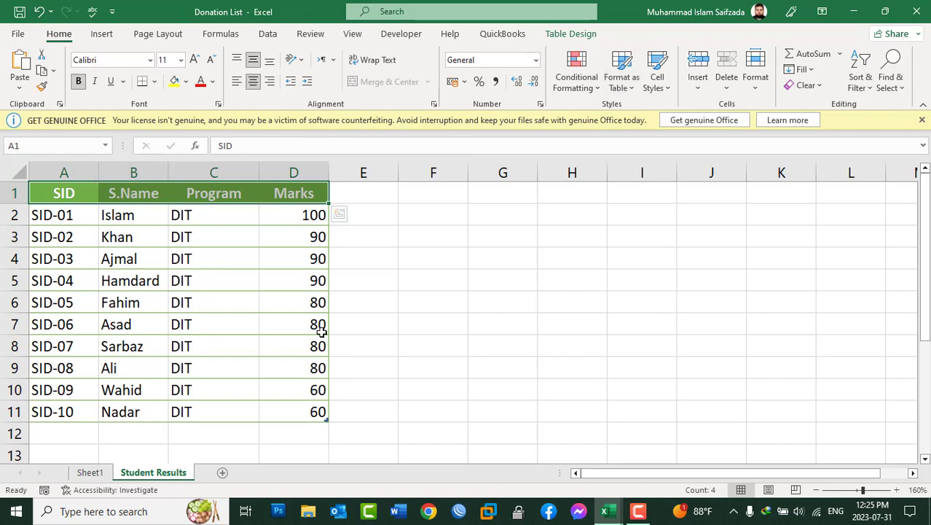
left_click(39, 434)
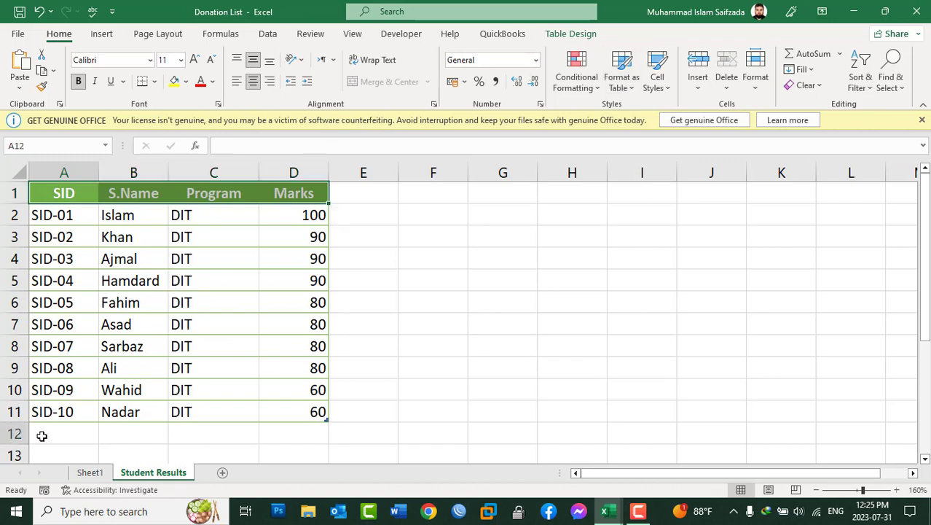
left_click_drag(291, 213, 300, 412)
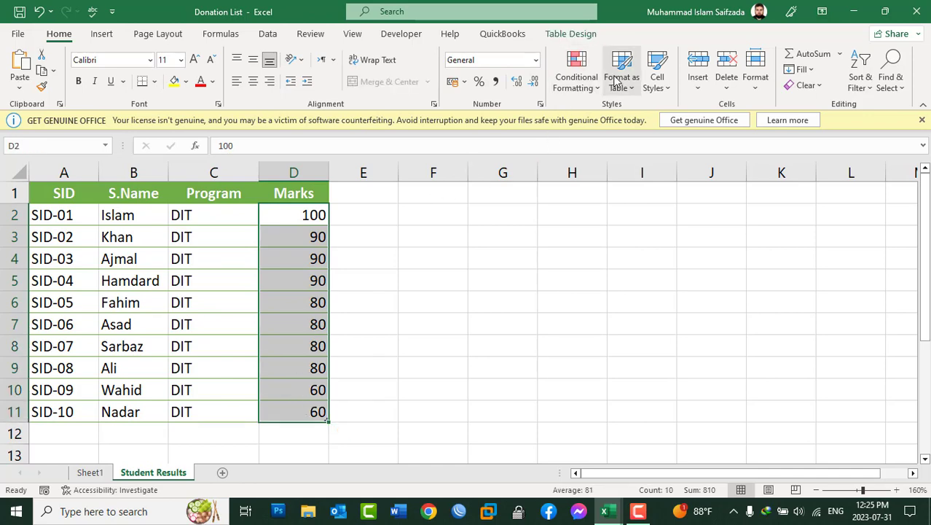
Apply cell style 60% - Accent6 to marks D2:D11 and 60% - Accent2 to IDs A2:A11.
left_click(657, 91)
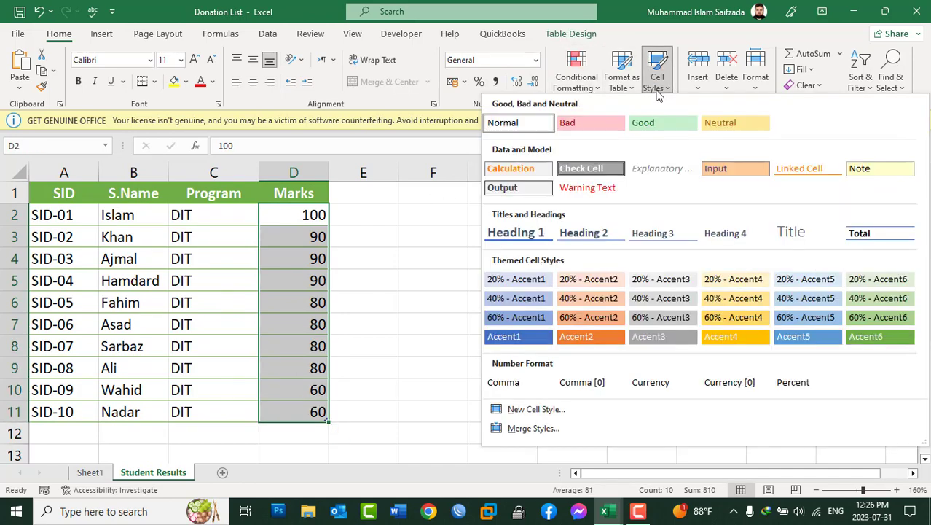
left_click(866, 319)
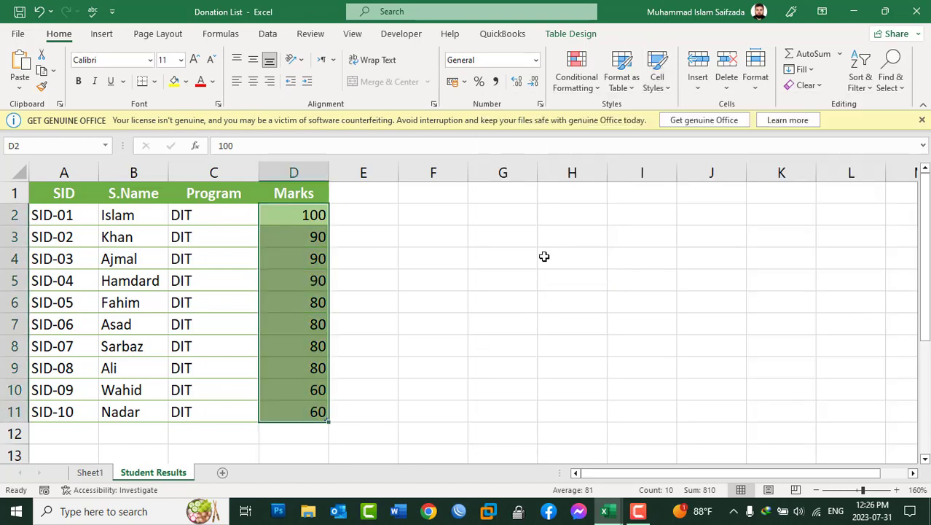
left_click(64, 221)
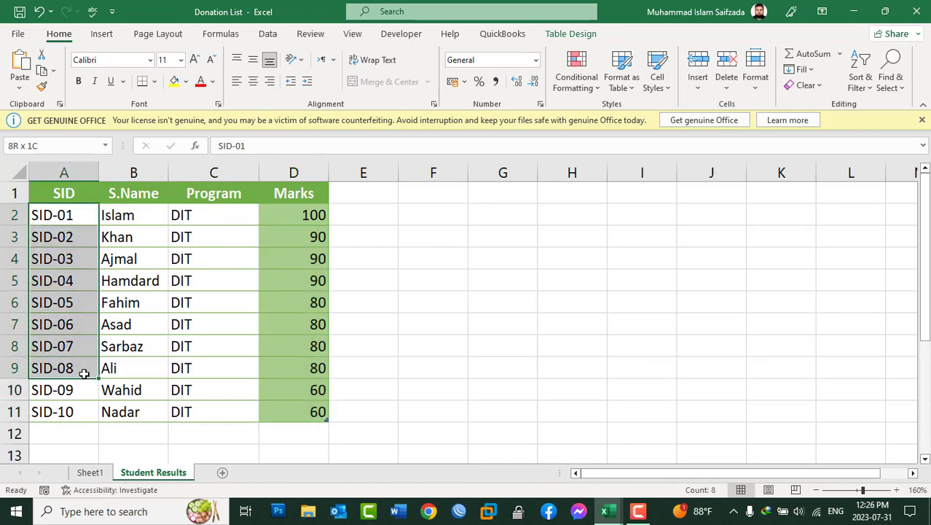
left_click_drag(64, 221, 82, 412)
left_click(660, 89)
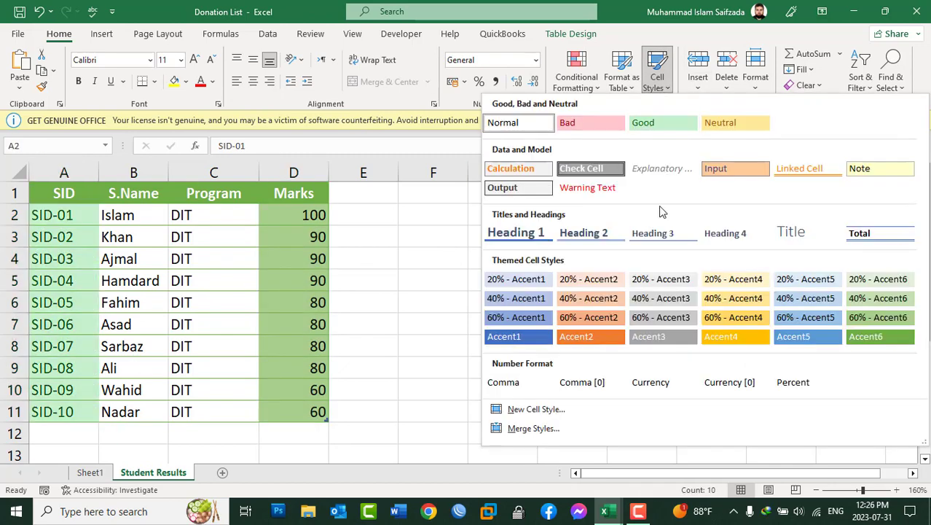
left_click(591, 322)
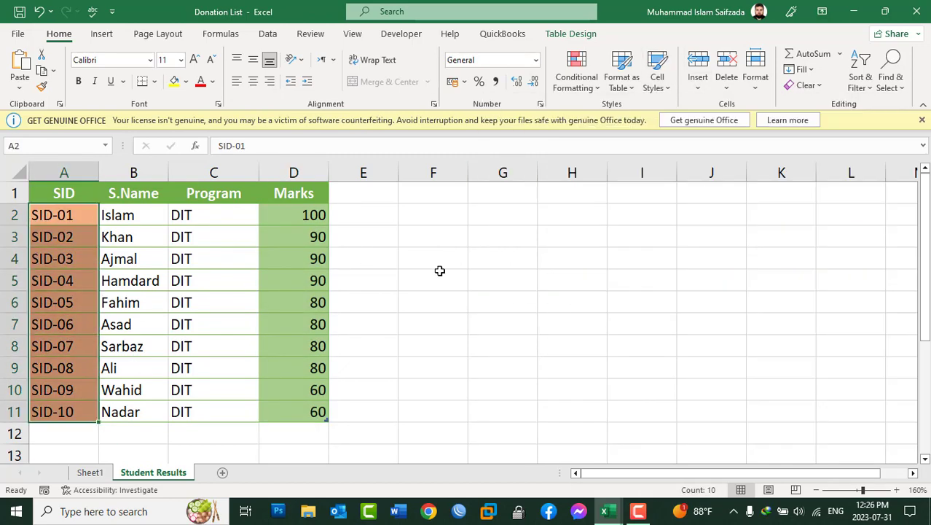
Apply cell style 60% - Accent5 to the names and programs in B2:C11.
left_click_drag(134, 216, 199, 408)
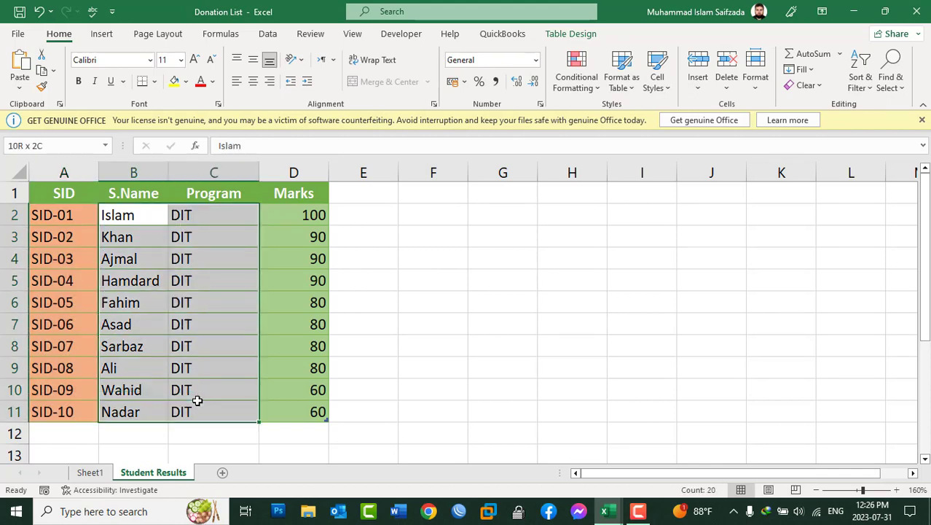
left_click(657, 80)
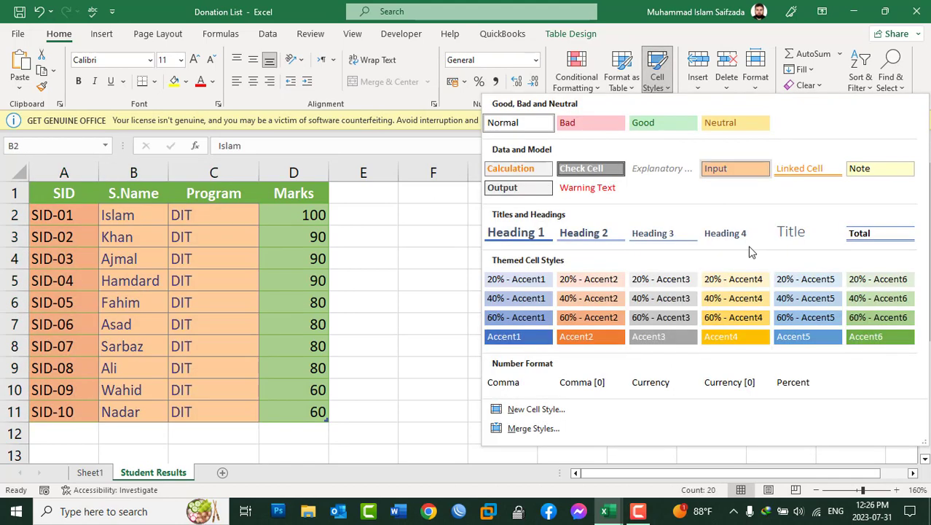
left_click(808, 317)
left_click(570, 284)
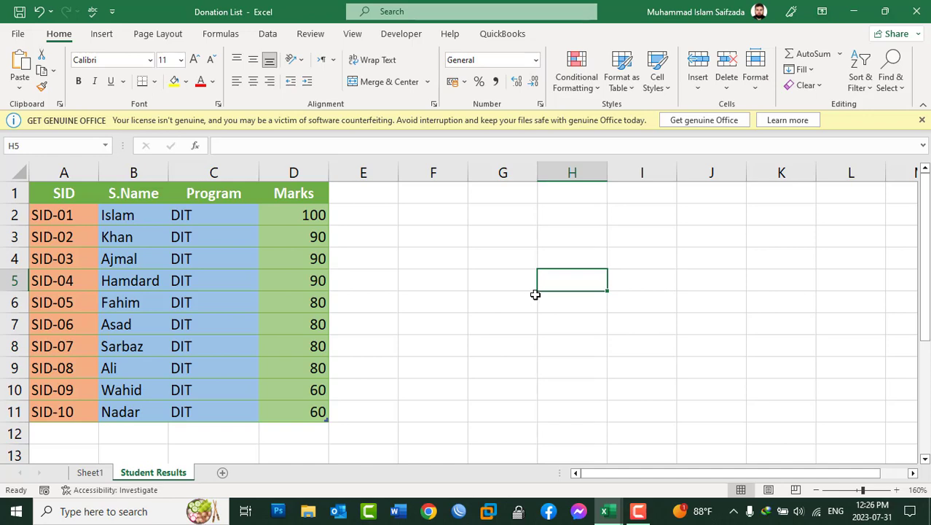
left_click(657, 85)
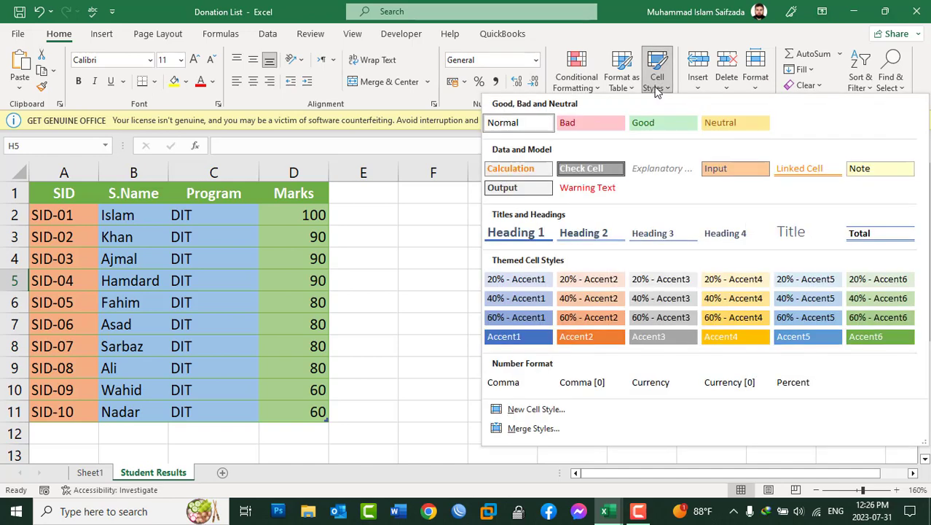
left_click(631, 86)
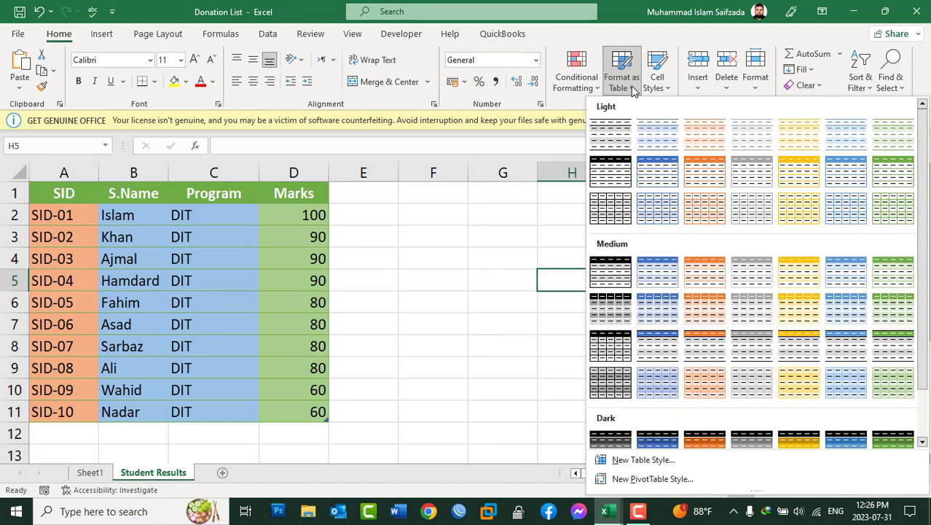
Clear all formats from the Student Results range A1:D11.
left_click(631, 86)
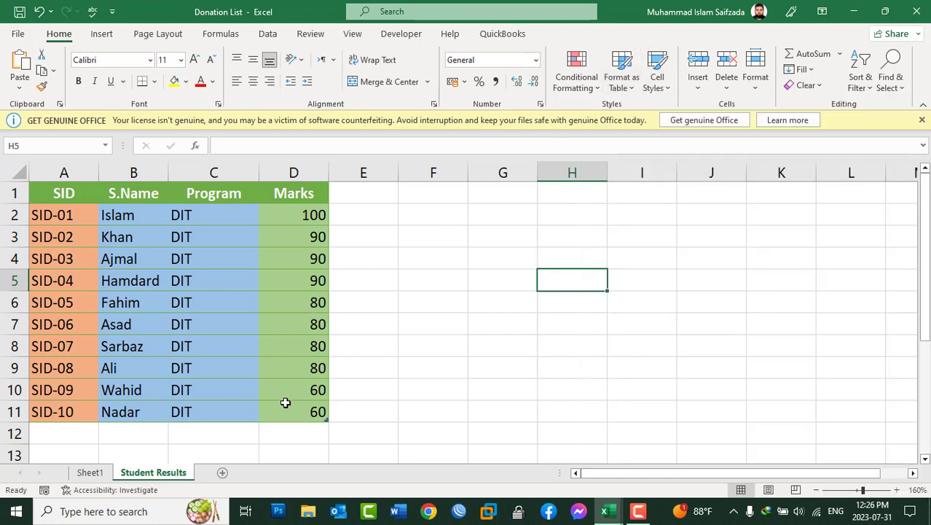
mouse_move(295, 412)
left_mouse_down()
mouse_move(154, 258)
mouse_move(58, 191)
left_mouse_up()
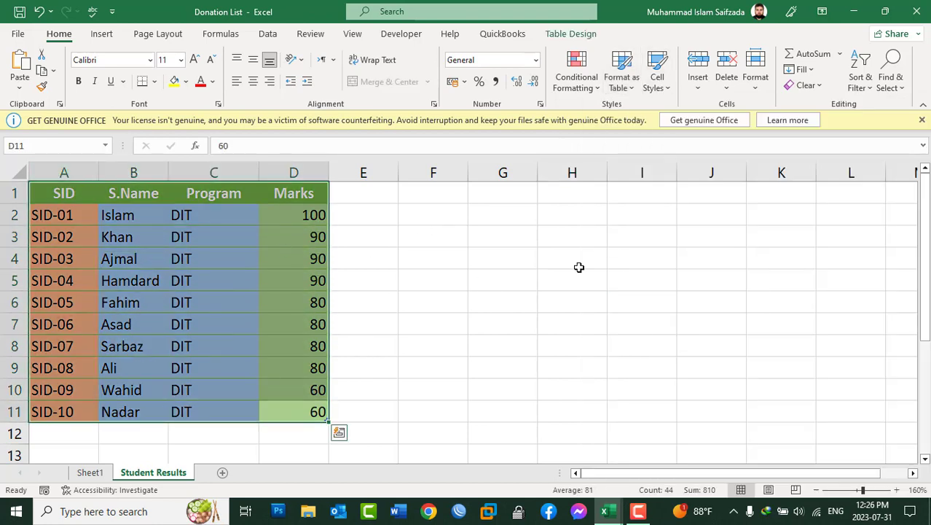
left_click(818, 88)
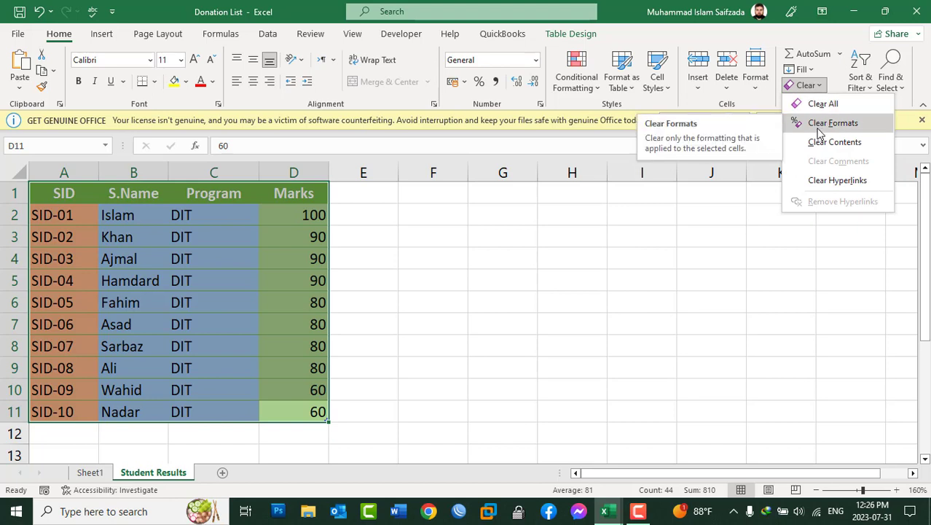
left_click(819, 123)
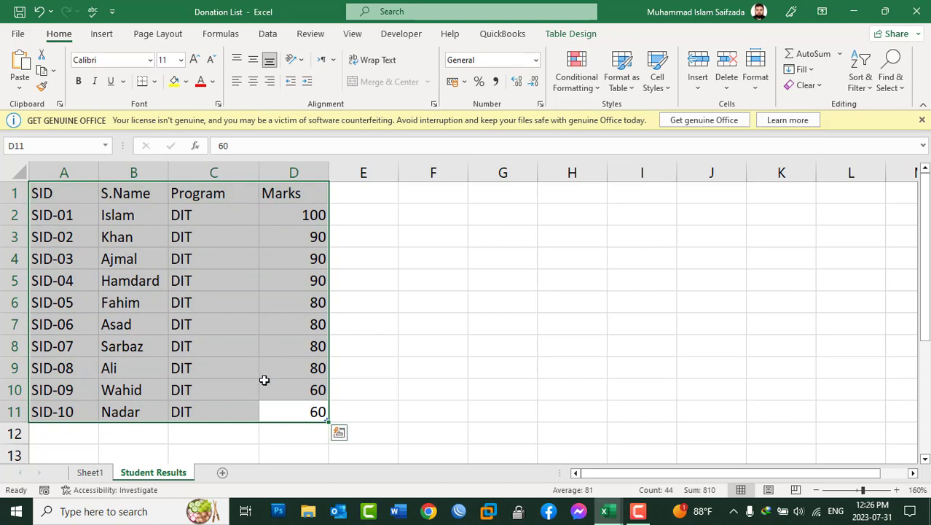